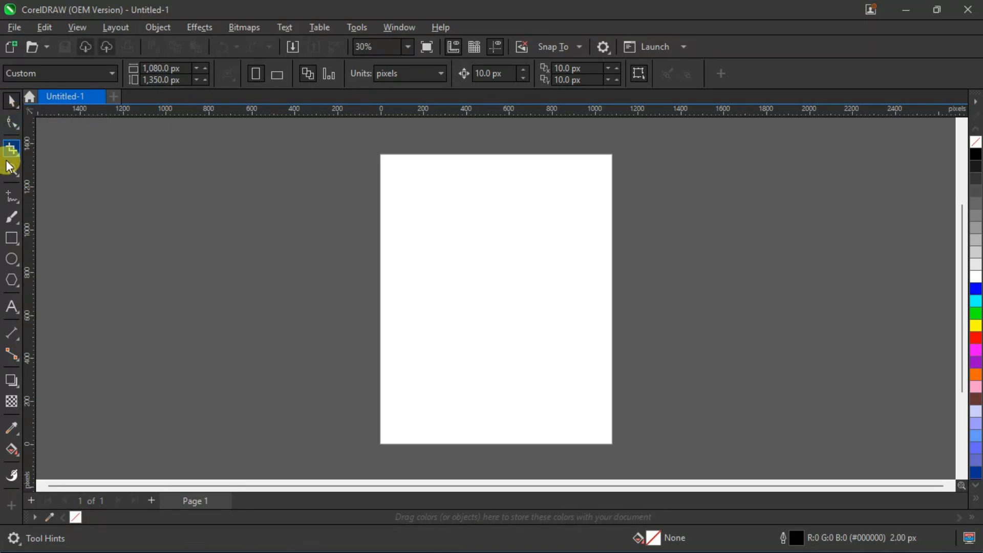
Draw a rectangle about 711 by 597 px and move it near the horizontal centre of the page.
click(13, 238)
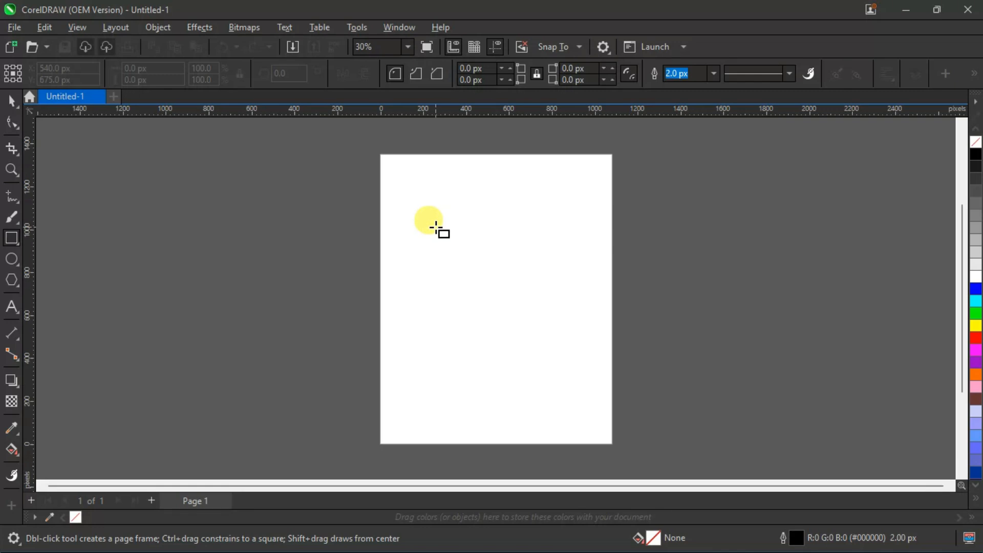
drag(435, 215, 588, 343)
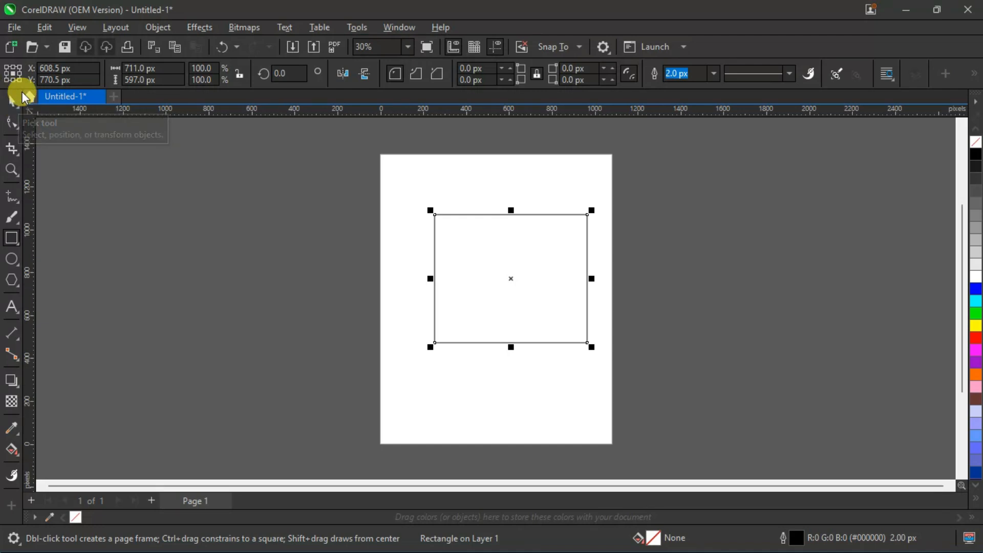
click(12, 102)
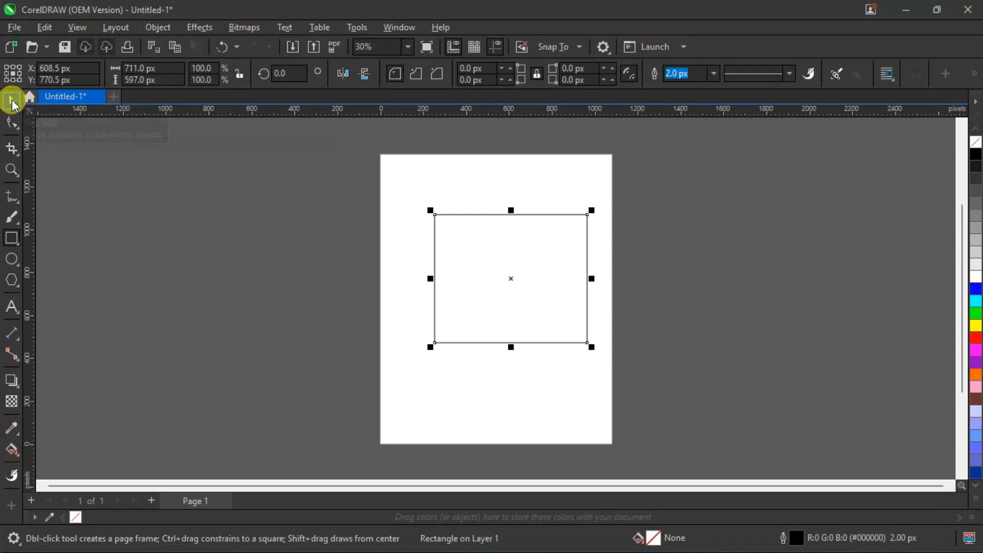
mouse_move(512, 277)
mouse_down()
mouse_move(491, 274)
mouse_move(500, 276)
mouse_up()
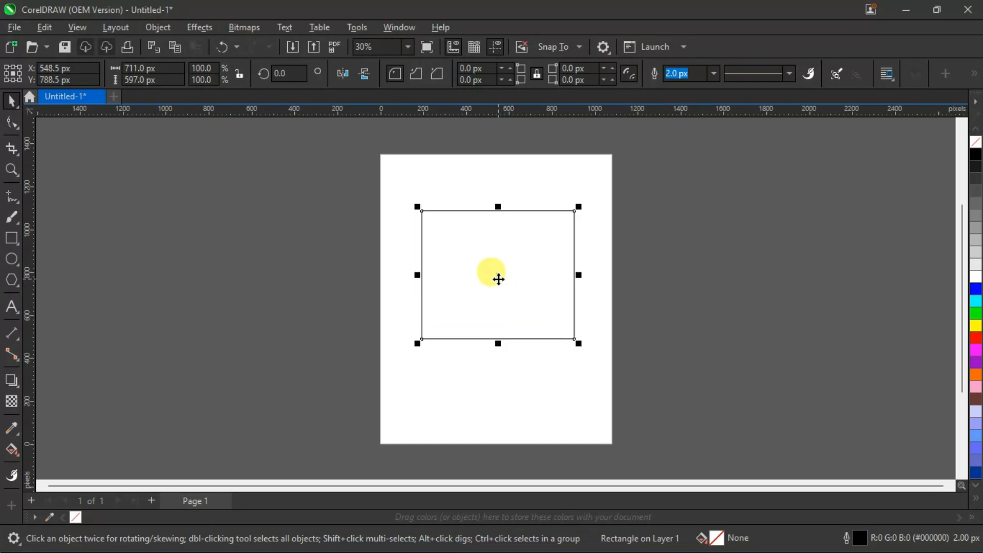
Convert the rectangle to curves so that its nodes can be edited with the Shape tool.
scroll(498, 279, up, 1)
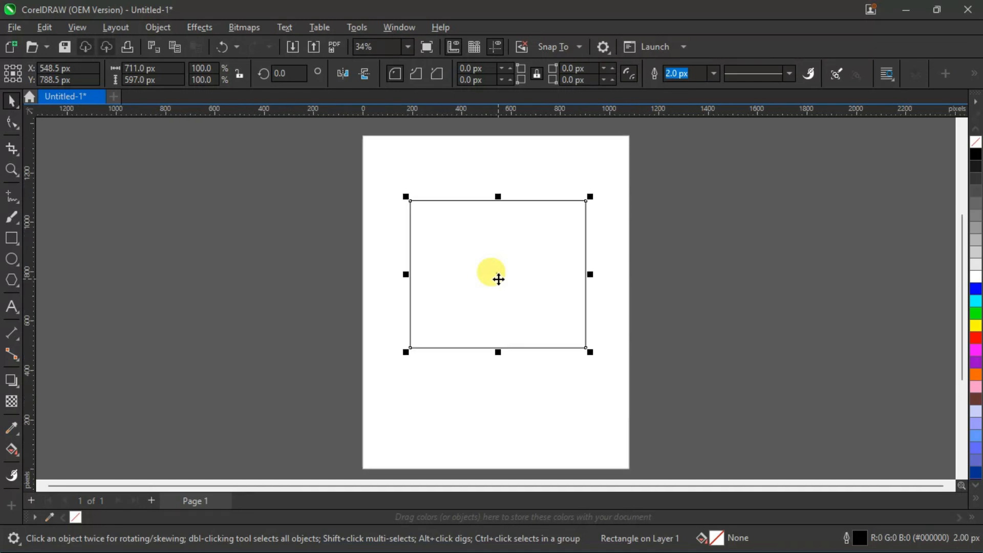
scroll(499, 279, up, 2)
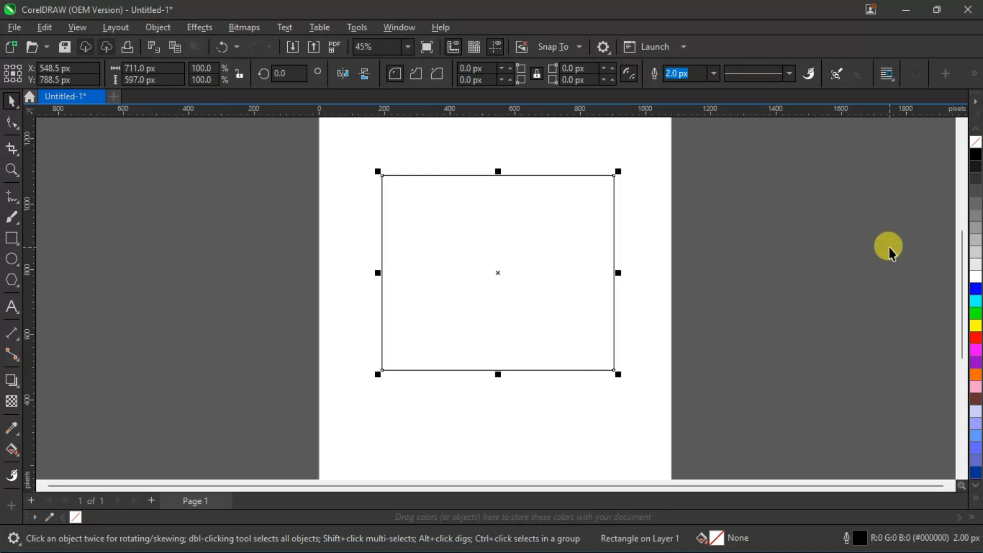
scroll(889, 247, up, 2)
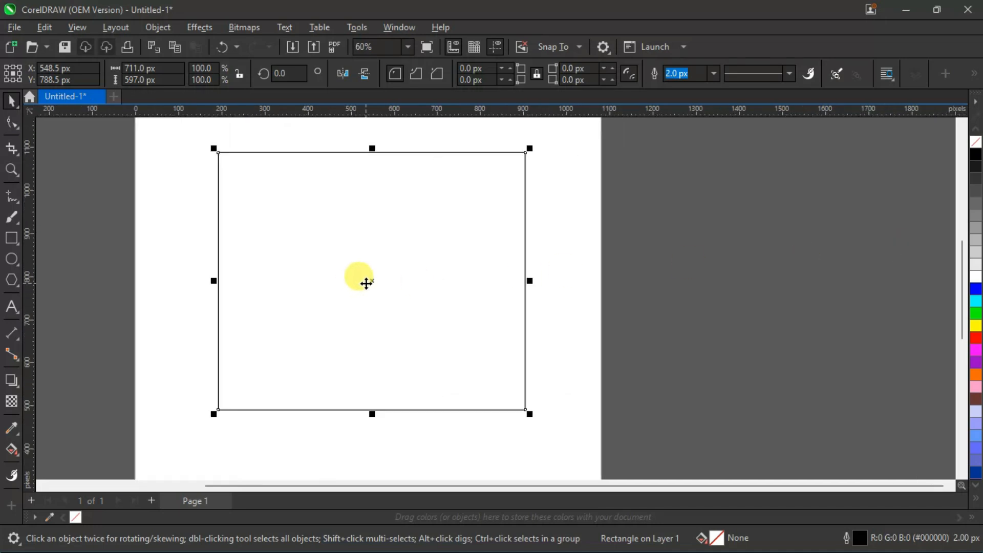
scroll(365, 281, down, 1)
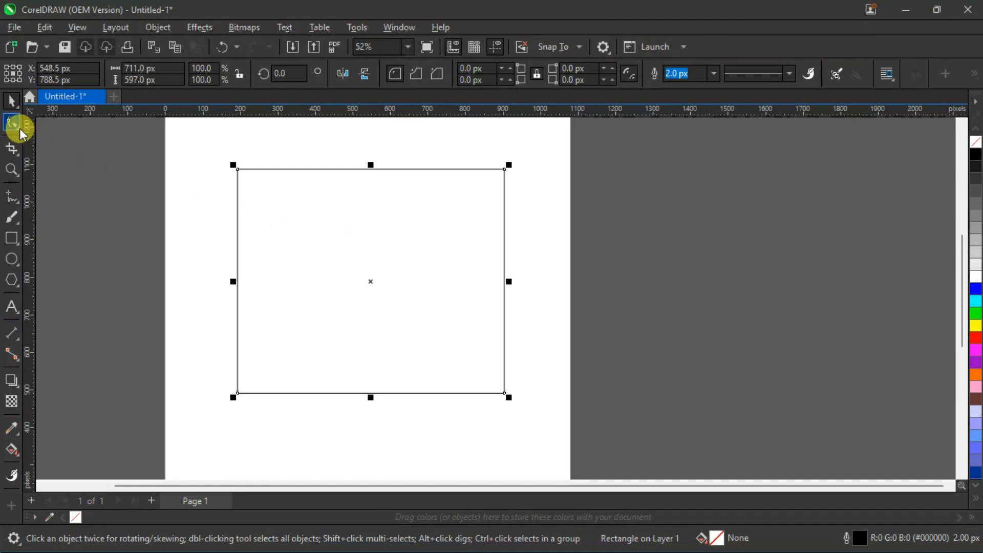
drag(339, 486, 292, 483)
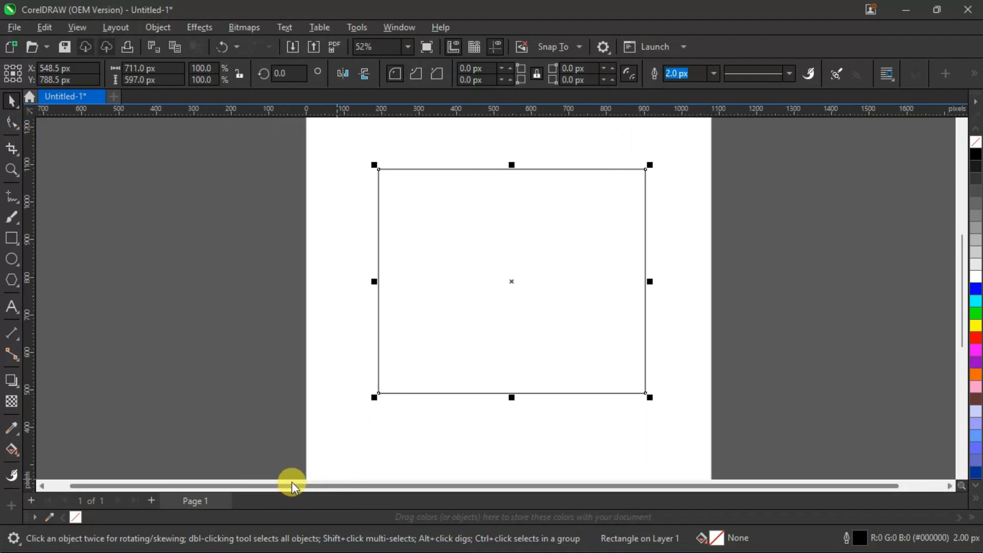
click(11, 123)
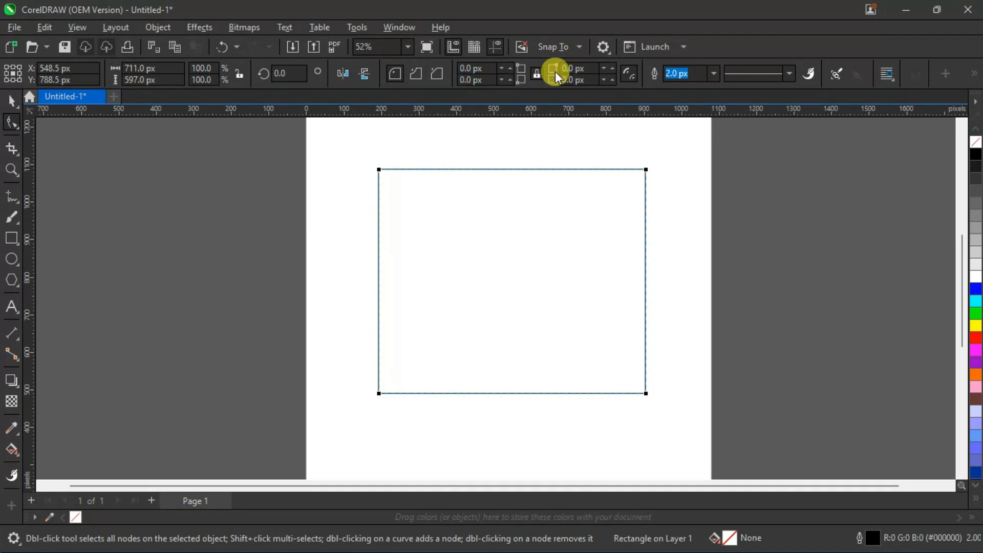
click(975, 75)
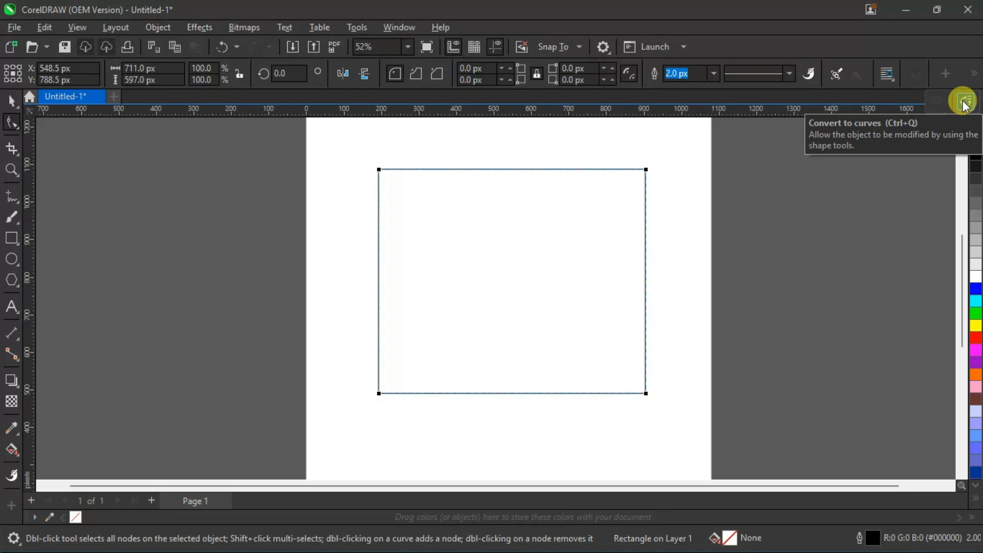
click(965, 103)
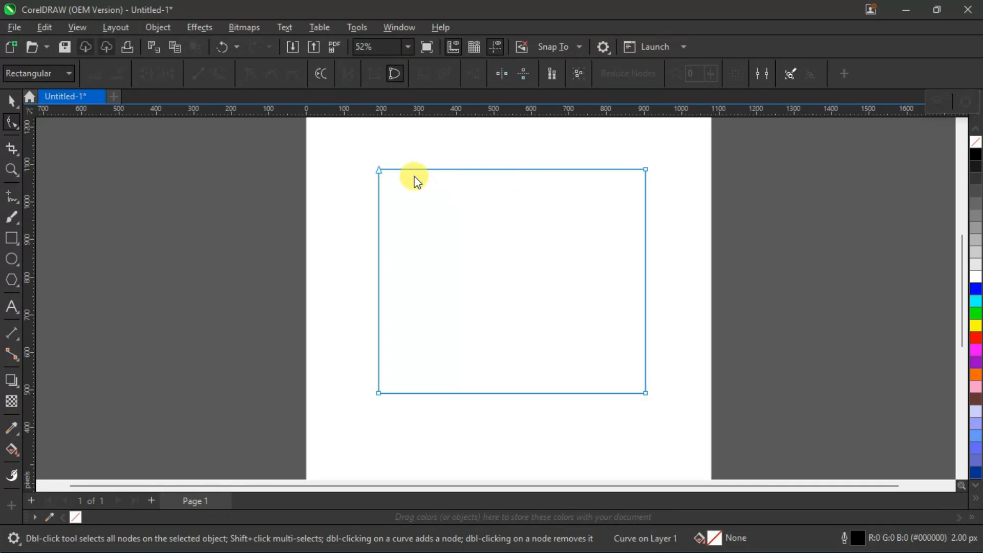
Delete the upper-left corner node of the rectangle curve to turn it into a right triangle.
drag(366, 158, 383, 171)
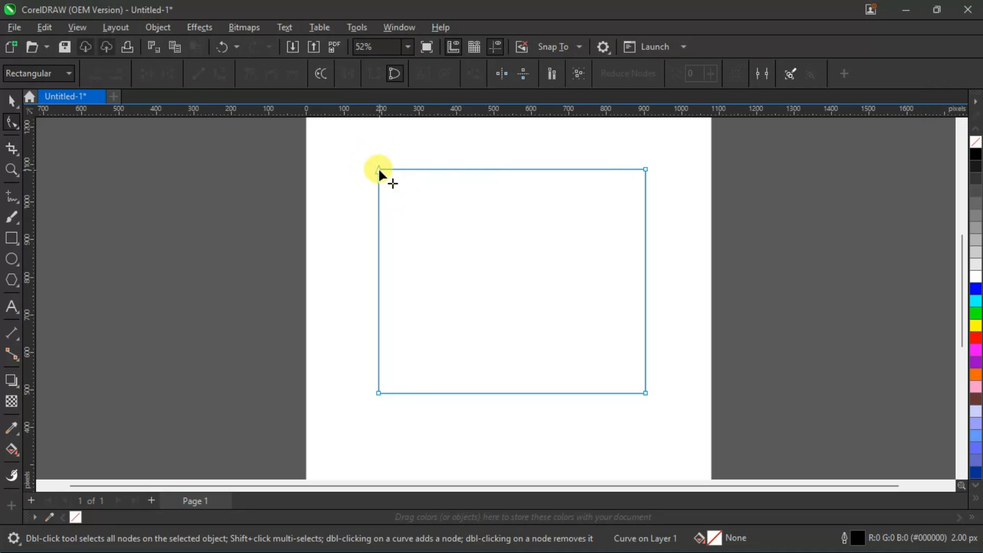
mouse_move(375, 169)
mouse_down()
mouse_move(441, 209)
mouse_move(386, 176)
mouse_up()
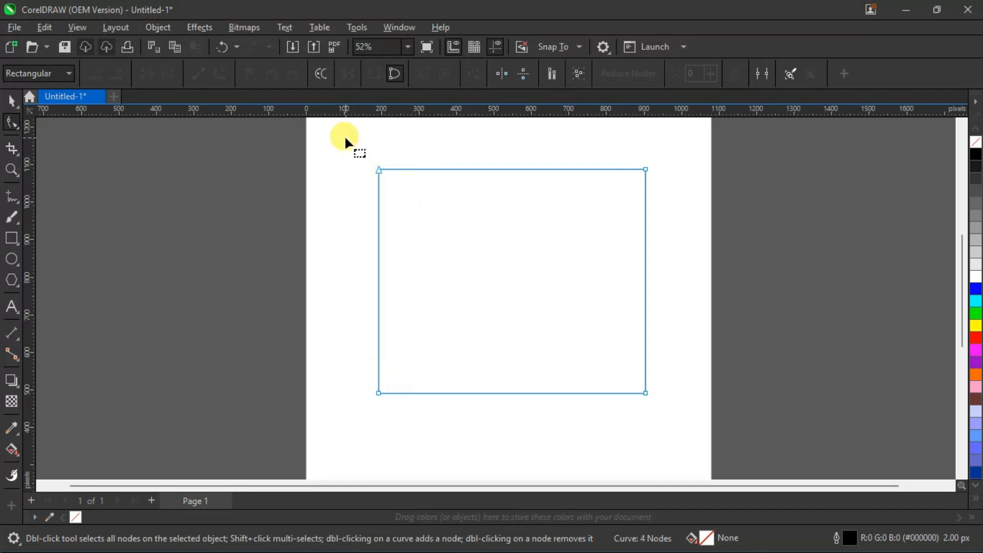
drag(345, 137, 406, 191)
drag(351, 139, 439, 211)
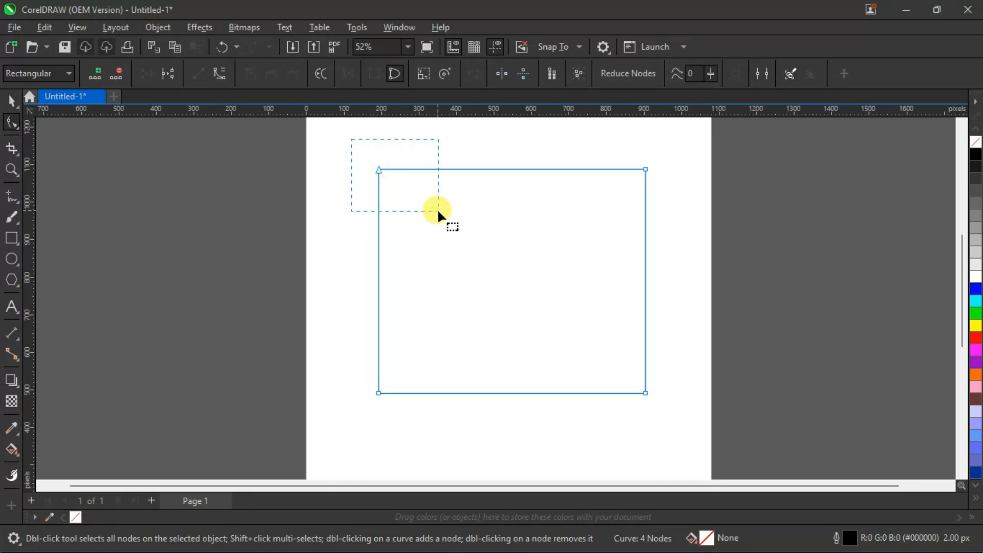
drag(385, 169, 420, 200)
key(Delete)
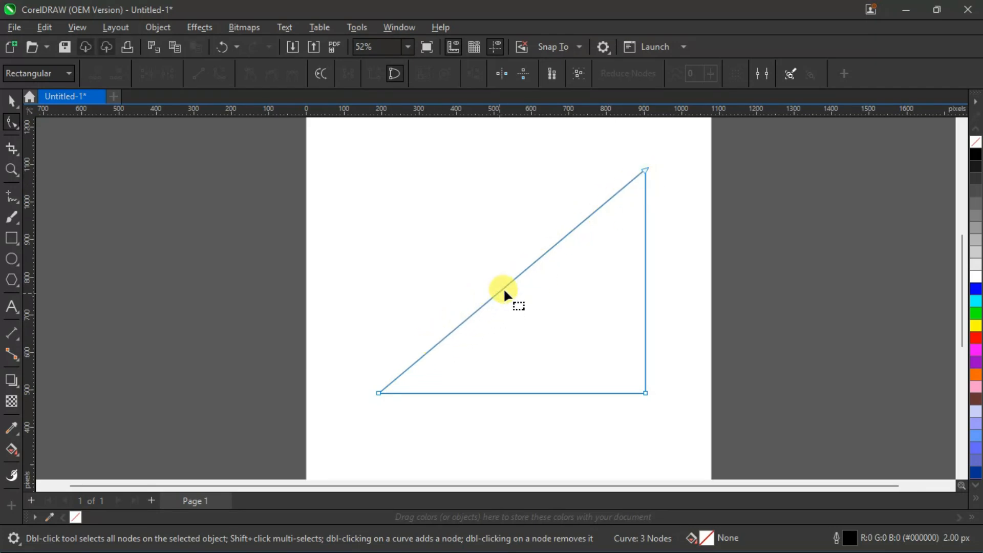
Add two nodes on the triangle's diagonal edge, dividing it into three roughly equal segments.
double_click(472, 315)
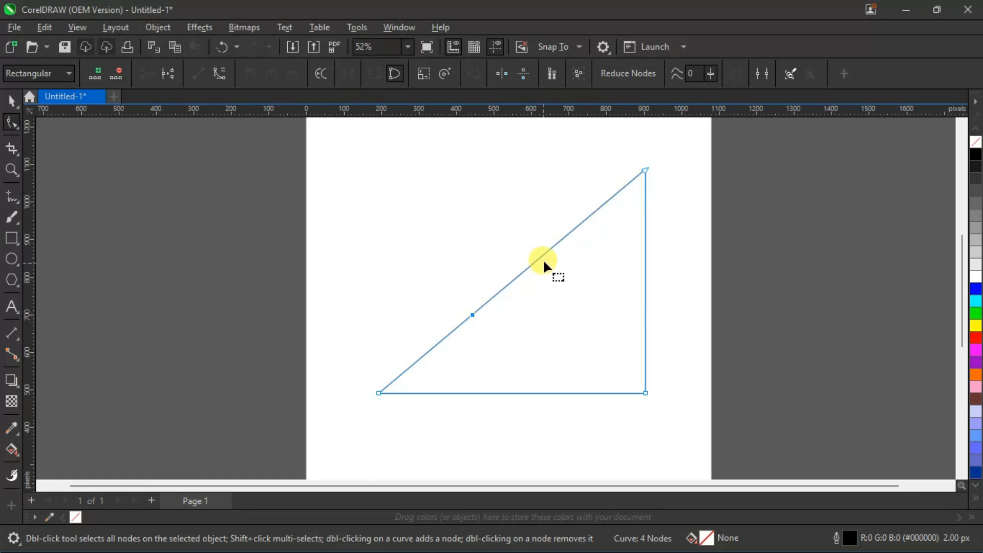
double_click(566, 235)
click(563, 303)
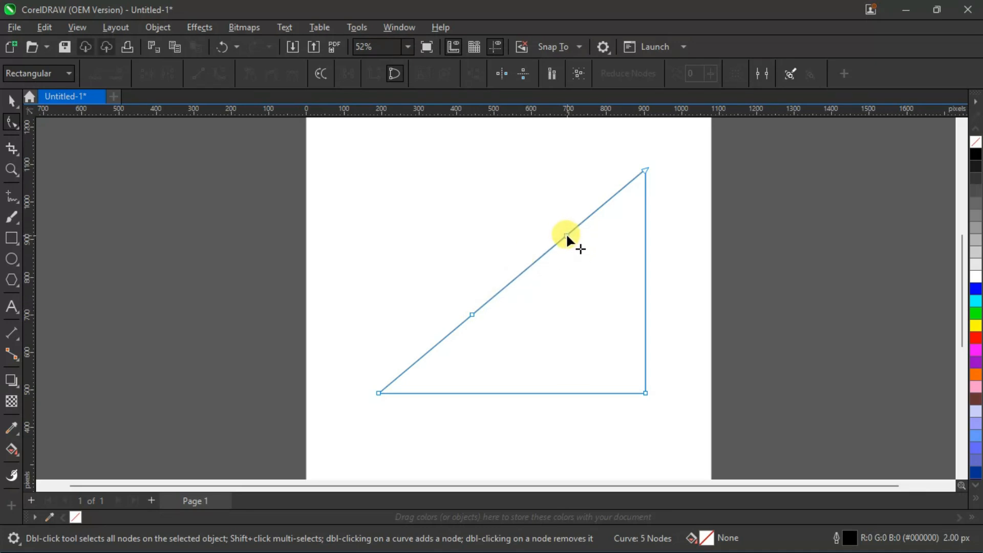
Try reshaping the diagonal edge by moving its two inner nodes, and undo these moves.
drag(567, 236, 528, 198)
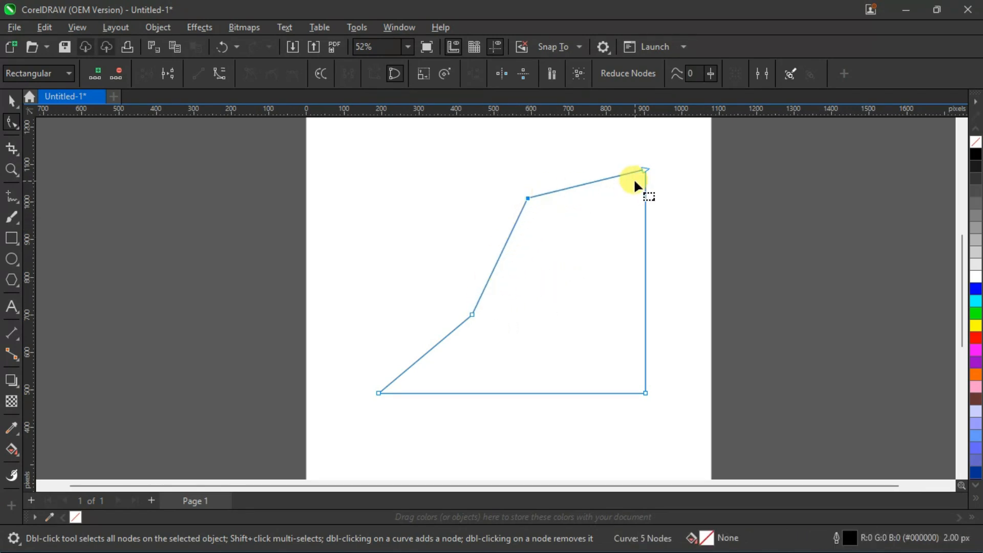
drag(472, 315, 379, 265)
drag(528, 199, 568, 254)
key(ctrl+z)
key(ctrl+z)
key(ctrl+z)
key(ctrl+z)
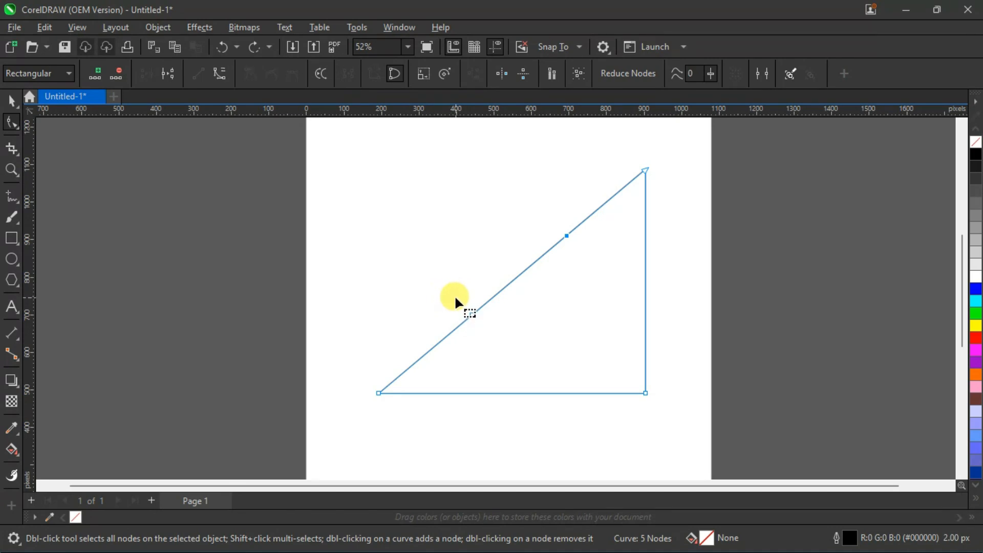
click(471, 313)
click(379, 393)
drag(362, 301, 480, 413)
click(388, 312)
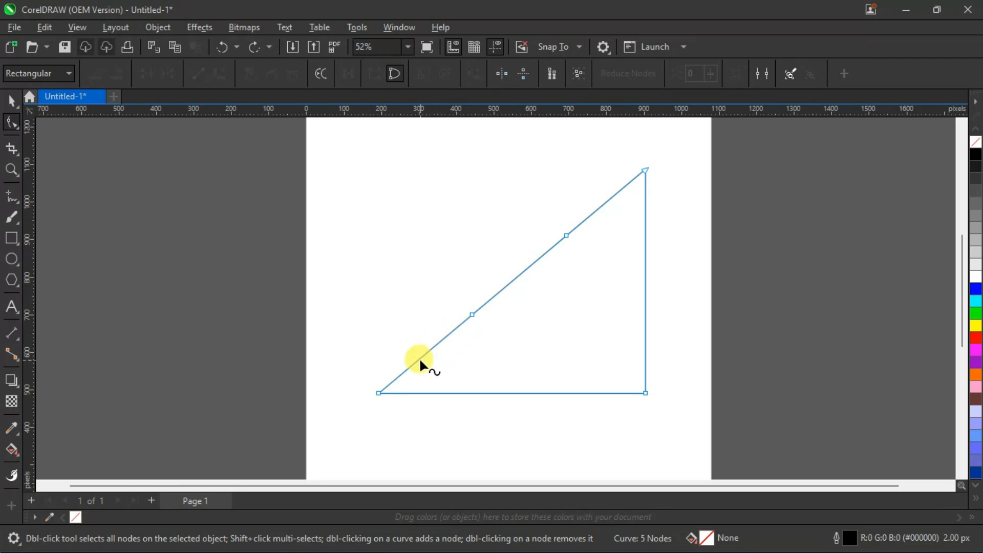
Convert the lowest segment of the diagonal edge from a line to a curve.
click(428, 352)
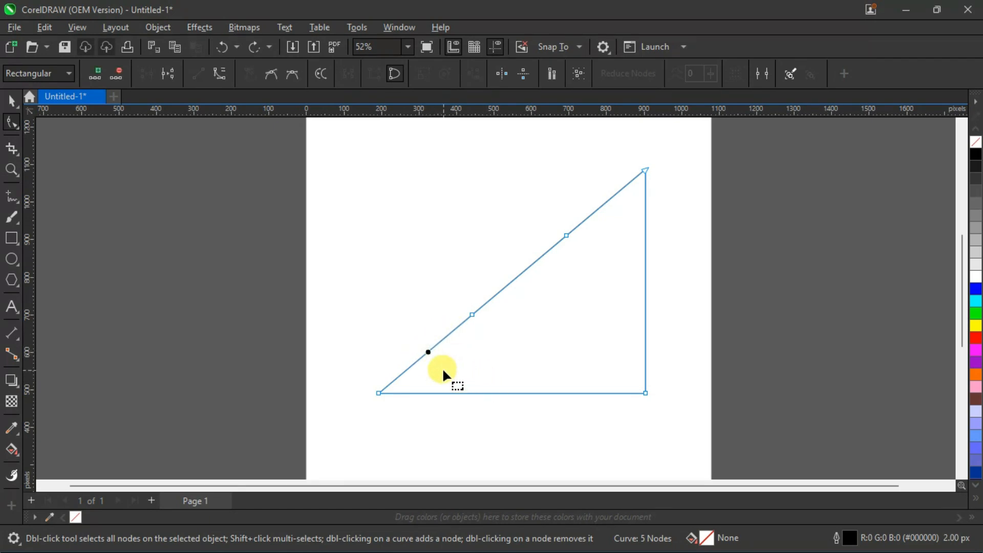
scroll(422, 346, up, 3)
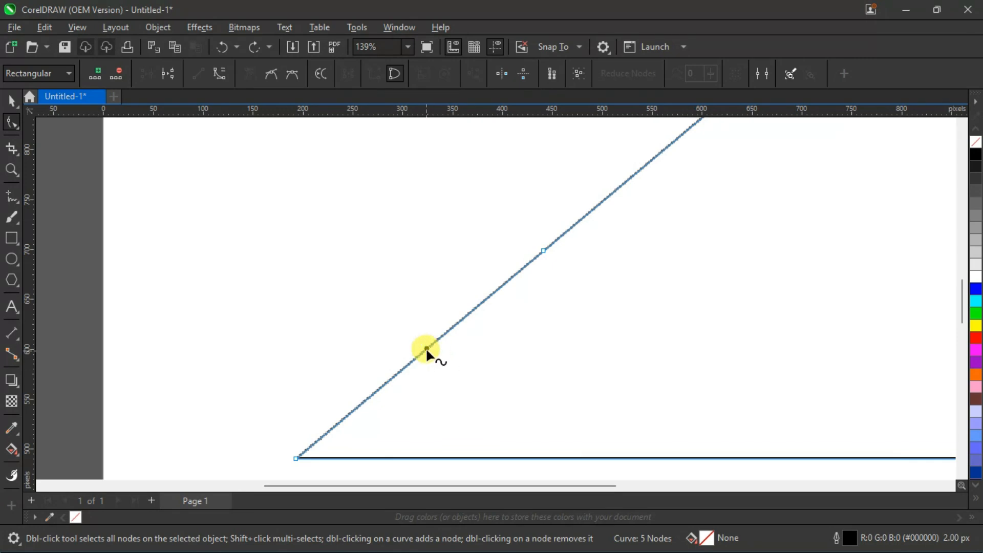
scroll(427, 347, down, 3)
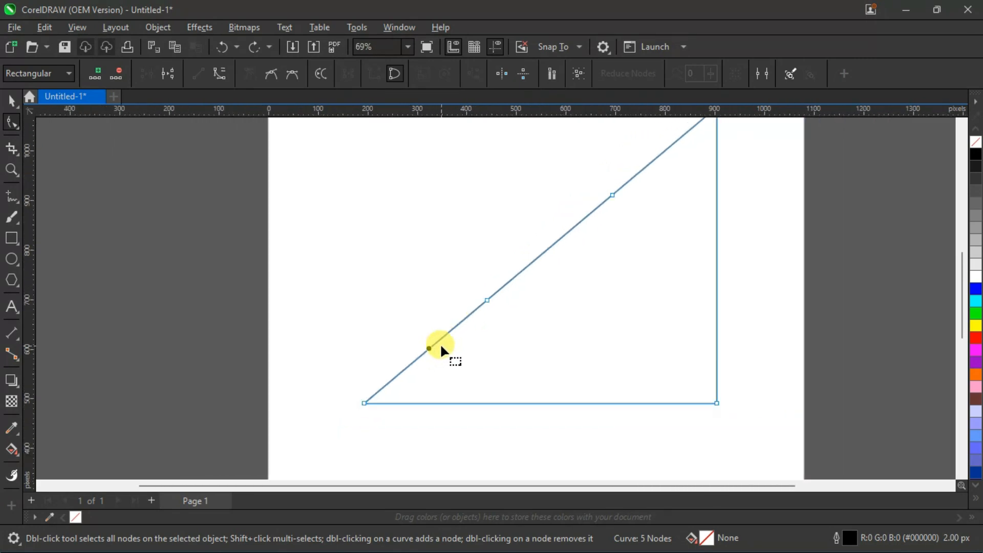
scroll(724, 245, down, 1)
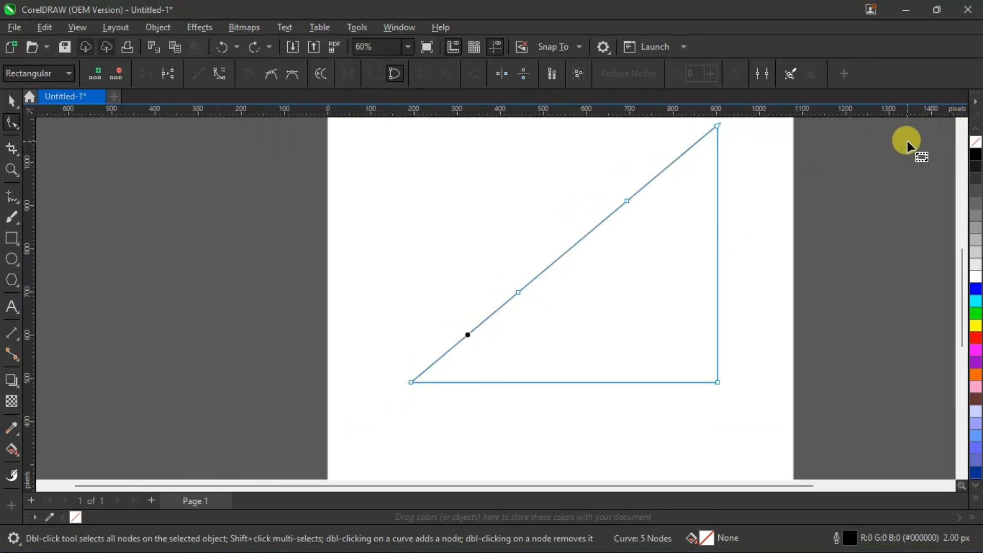
click(961, 122)
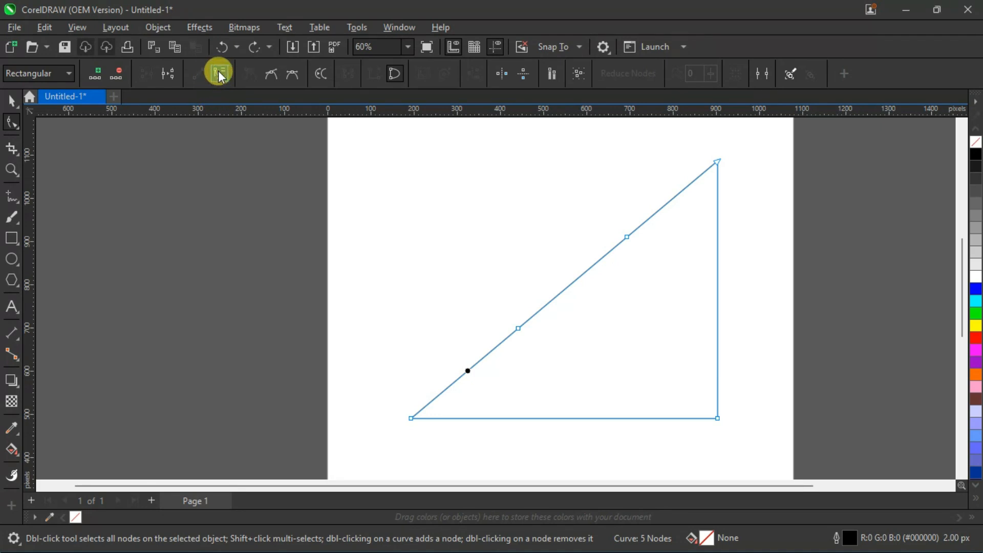
click(396, 264)
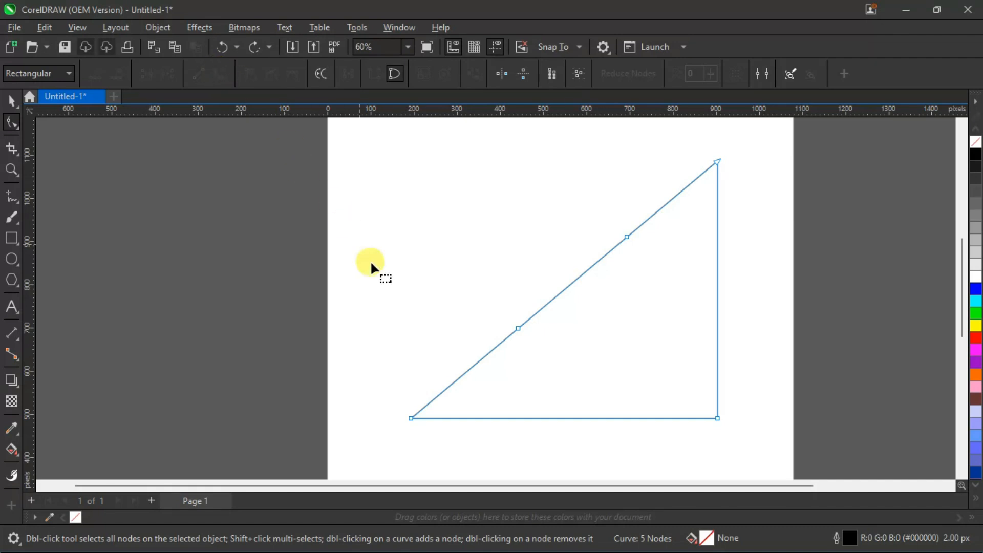
click(469, 369)
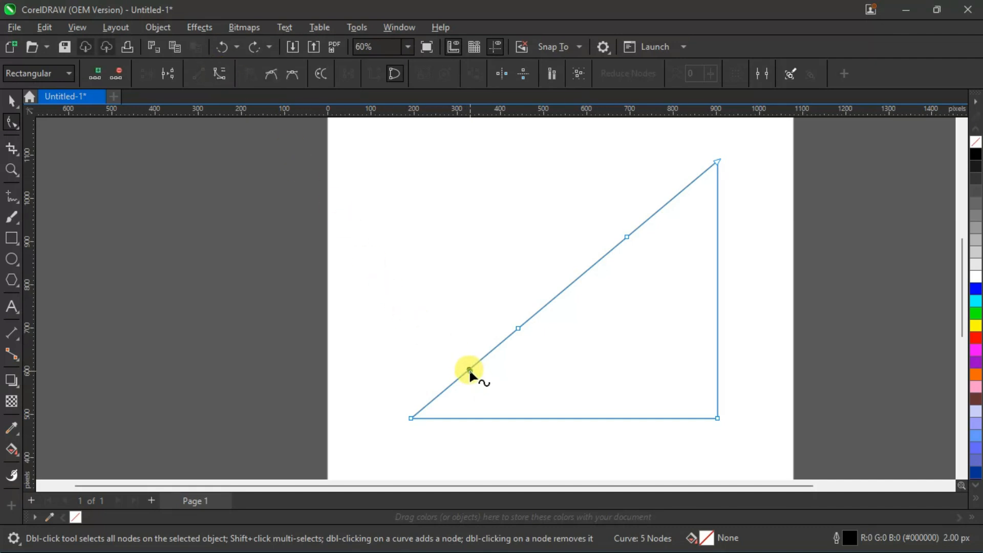
click(226, 74)
click(219, 74)
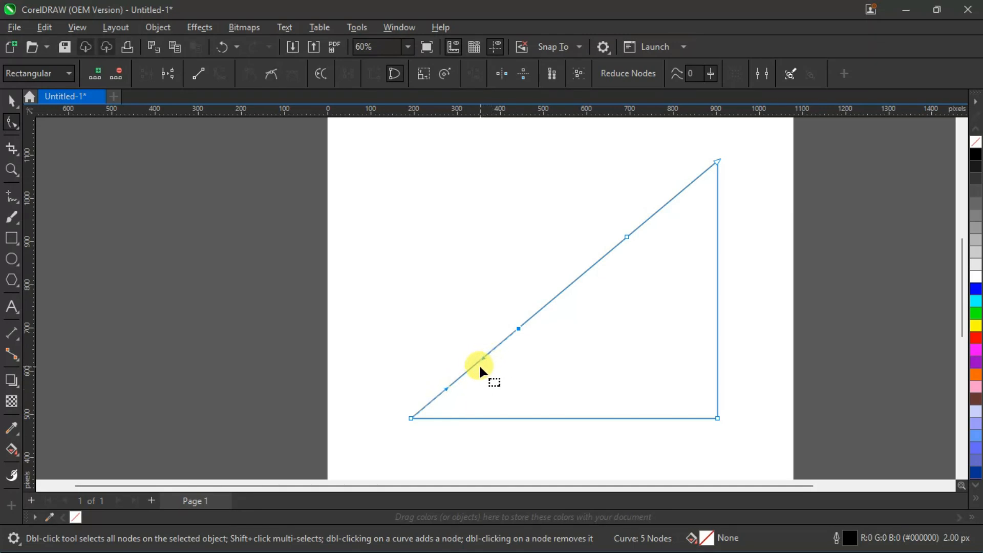
Convert the middle and uppermost segments of the diagonal edge from lines to curves.
click(575, 281)
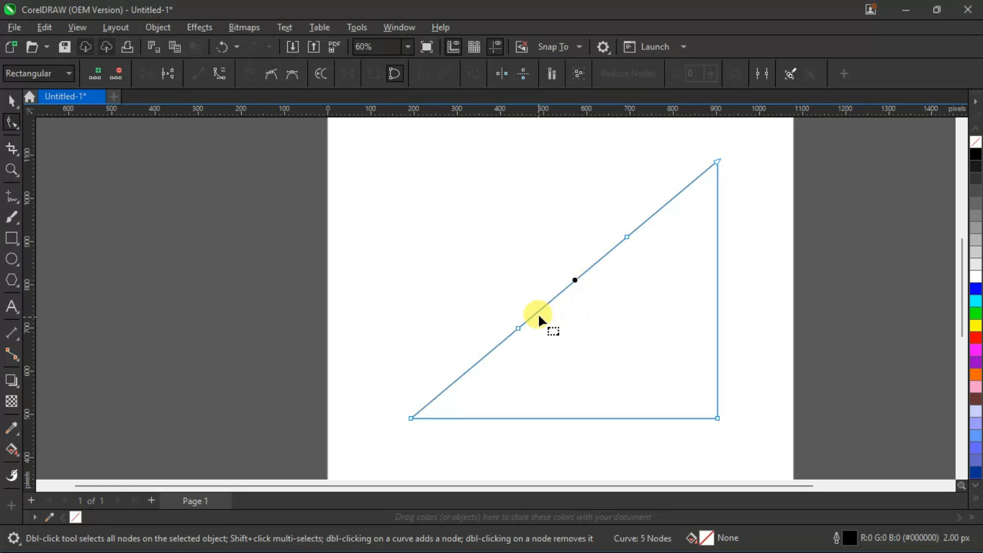
click(221, 75)
click(674, 196)
click(221, 75)
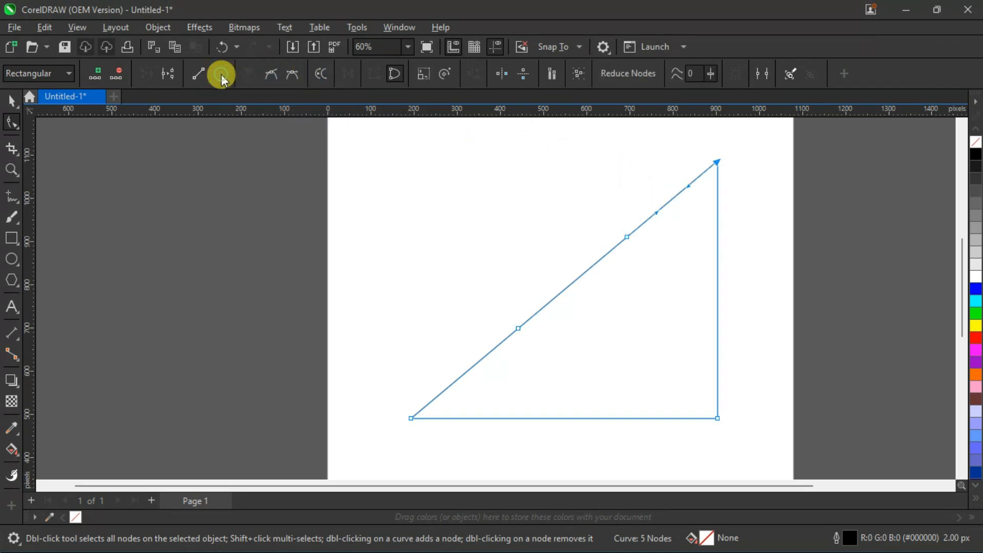
click(512, 227)
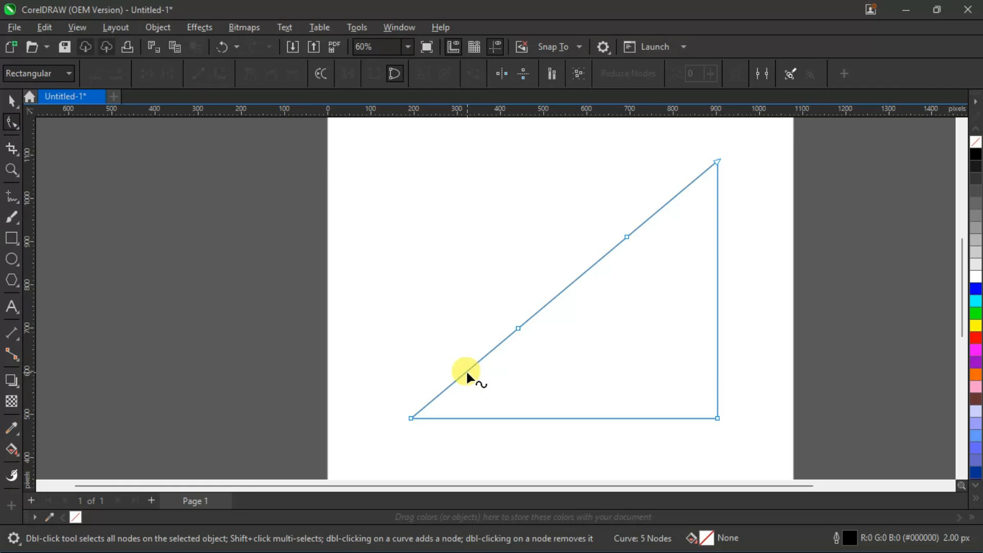
Bend the three segments of the diagonal edge outward to the upper left into rounded, cloud-like arcs.
drag(465, 368, 428, 342)
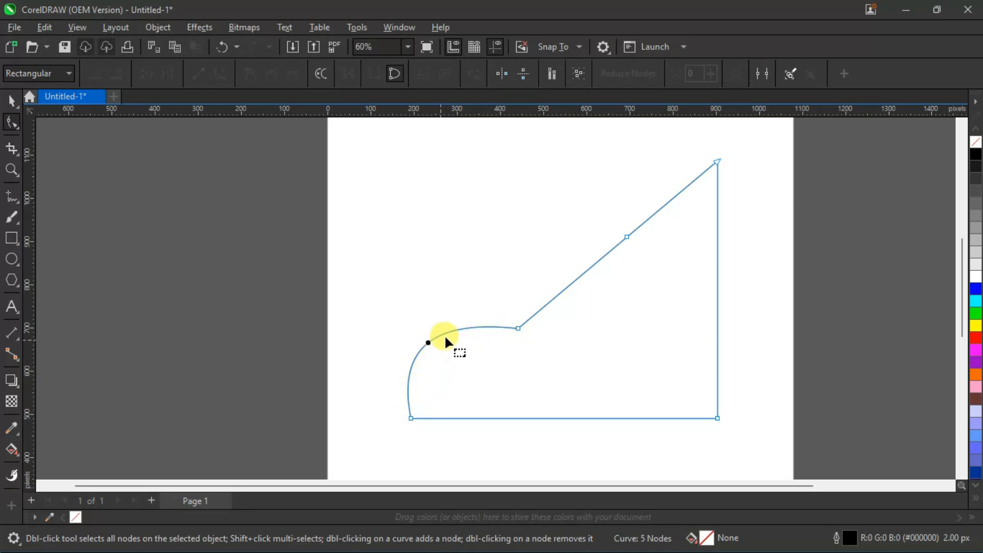
drag(573, 278, 533, 244)
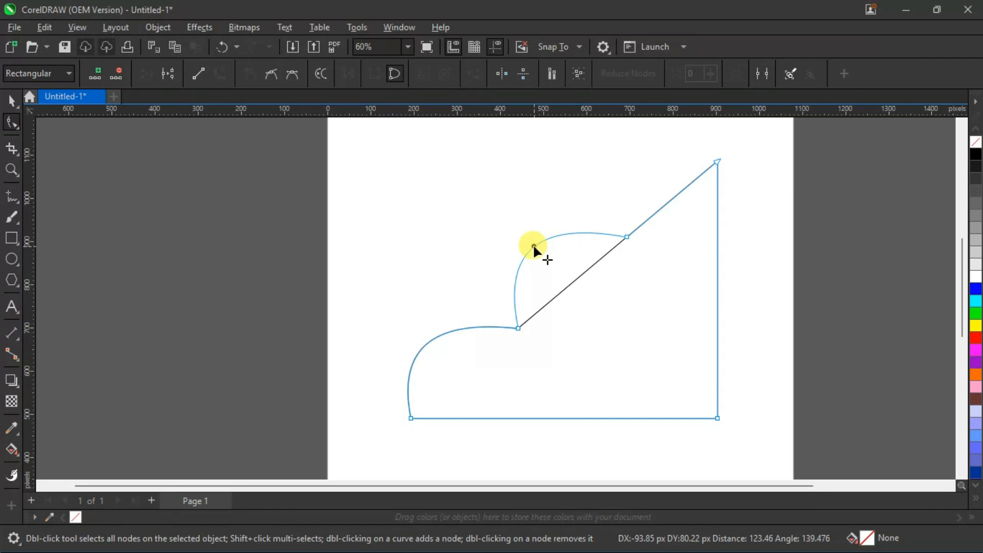
drag(533, 244, 533, 243)
drag(675, 195, 640, 165)
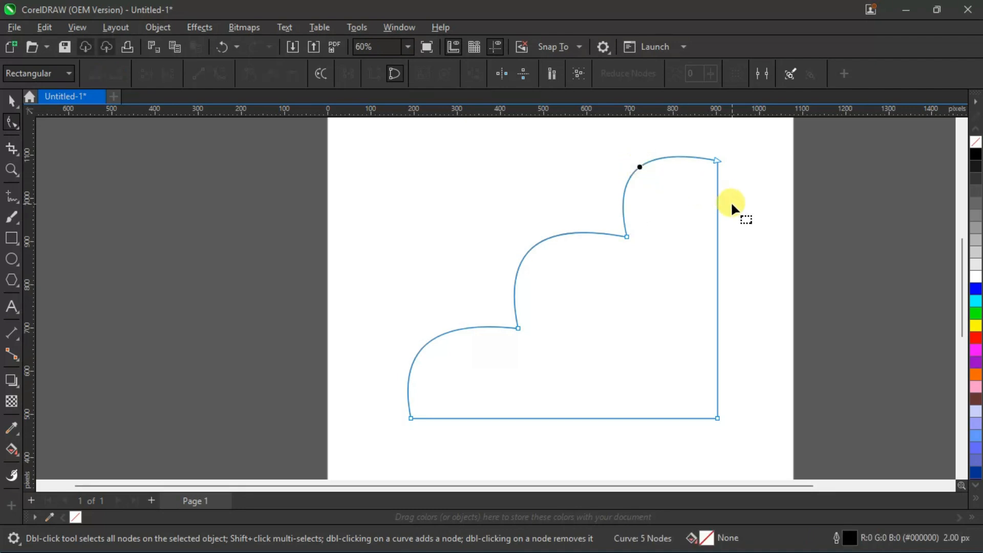
Convert the shape's straight bottom edge and straight right edge from lines to curves.
click(751, 206)
click(561, 418)
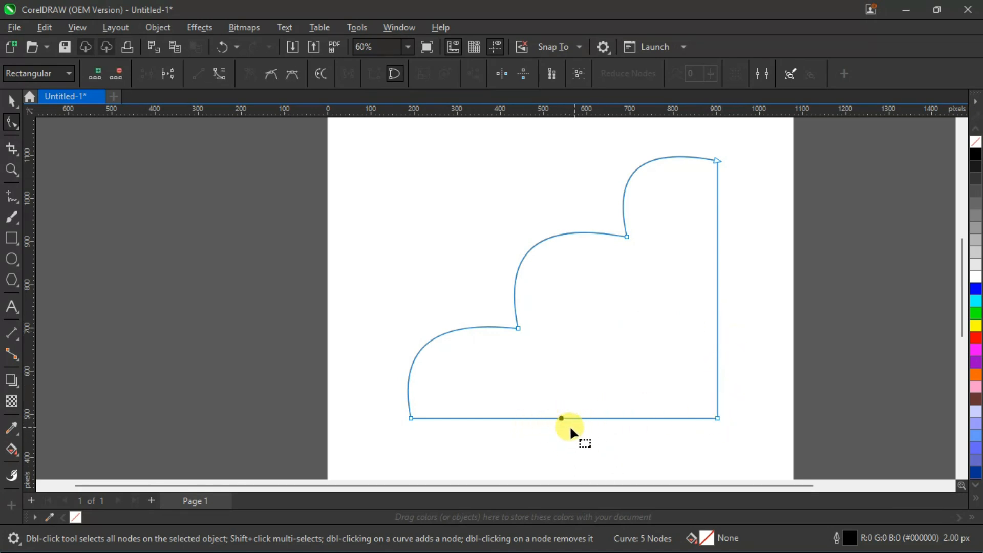
click(219, 73)
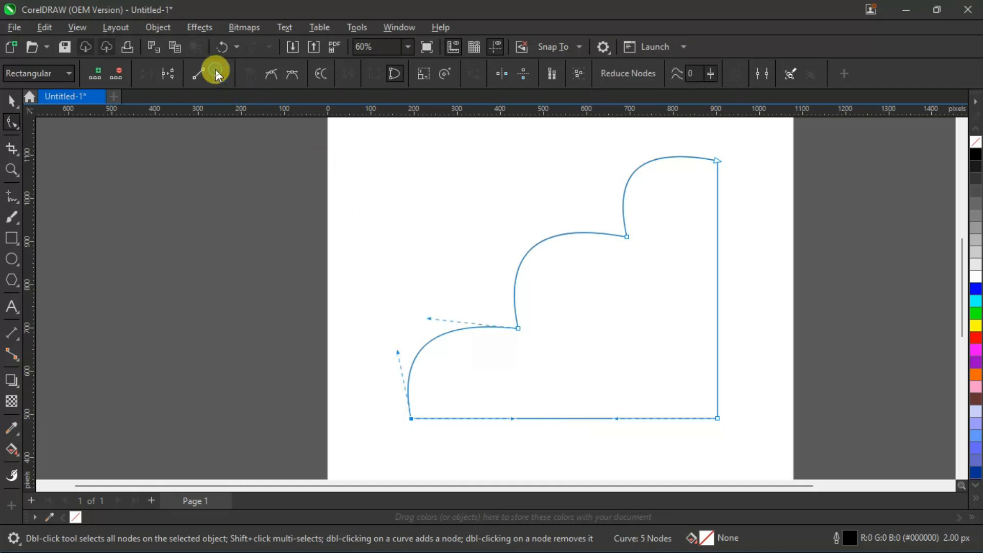
click(717, 271)
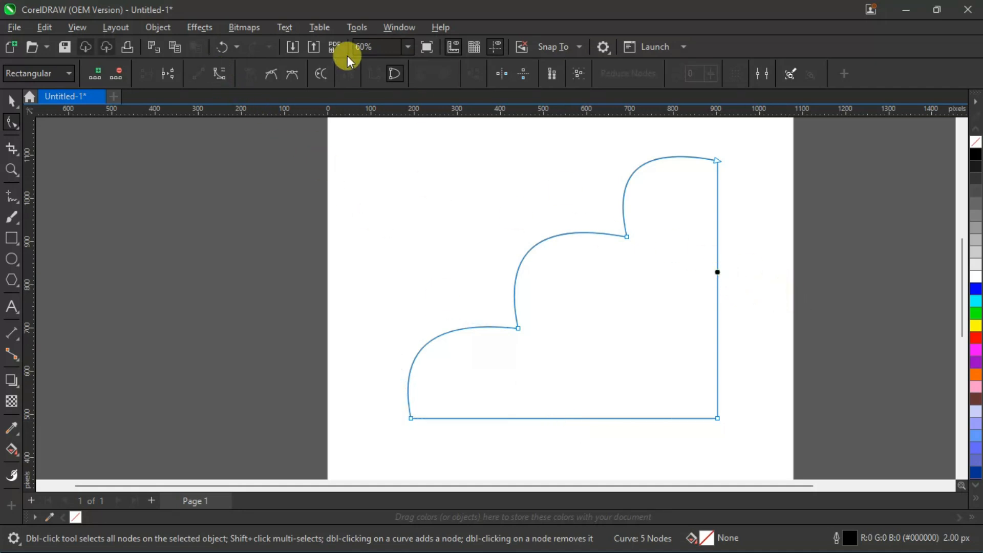
click(221, 73)
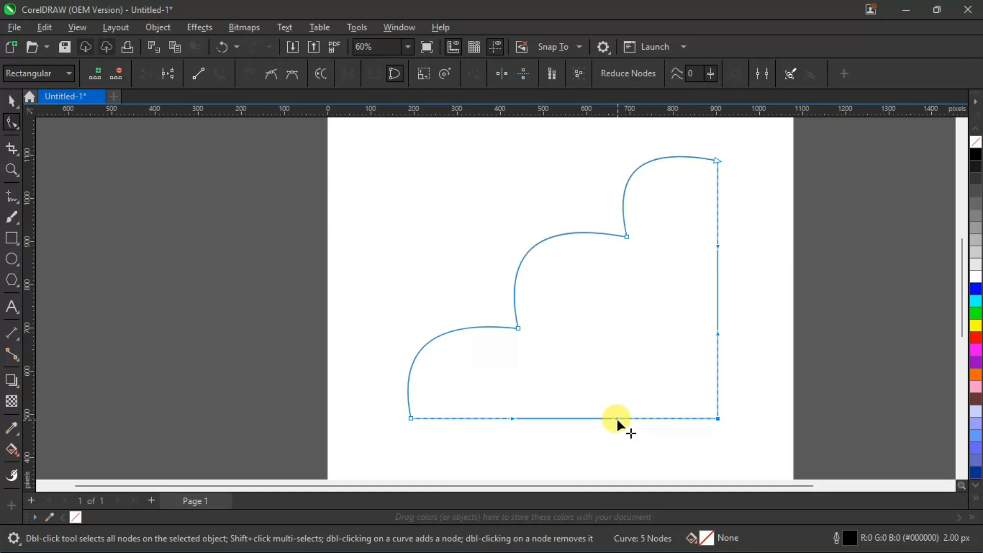
Bend the bottom edge into an S-curve, arching up near the lower-left tip and bulging down near the lower-right corner.
drag(616, 418, 628, 437)
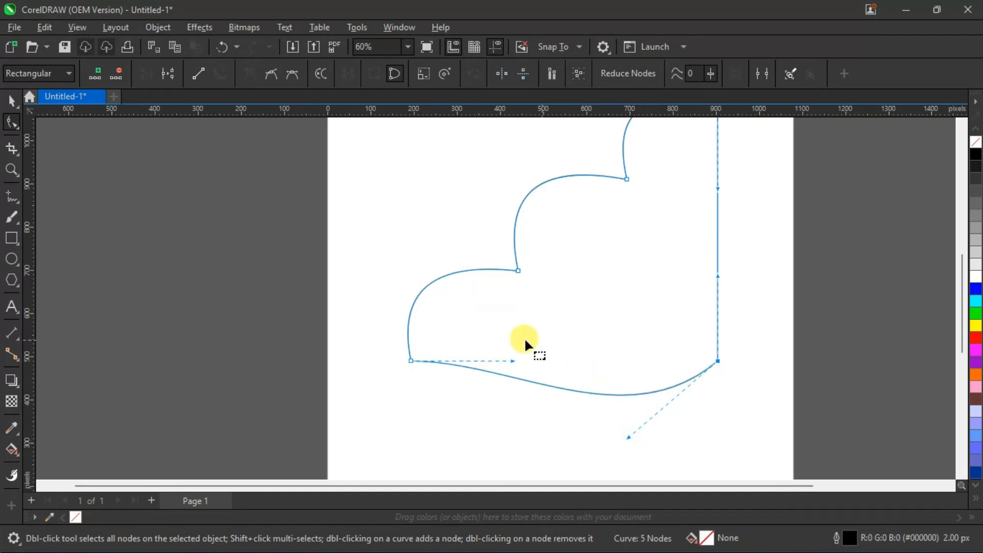
drag(513, 360, 510, 305)
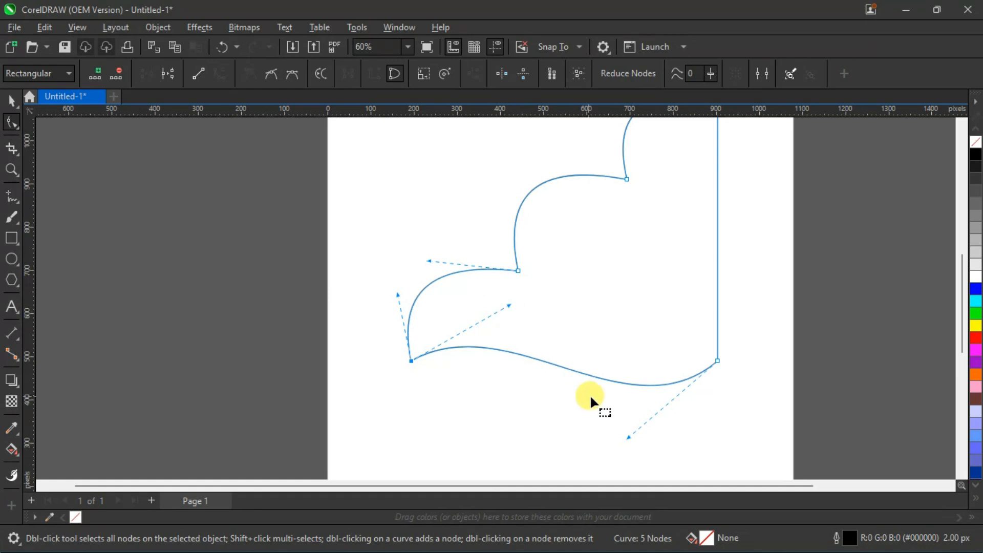
drag(629, 435, 636, 446)
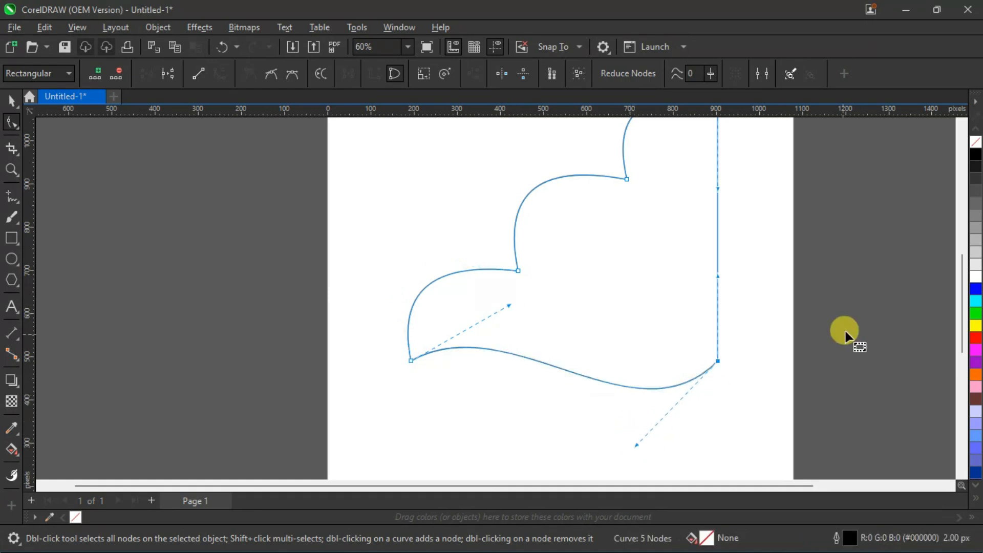
Bend the right edge into an S-curve, curving inward below the top tip and bulging outward near the lower-right corner.
click(962, 124)
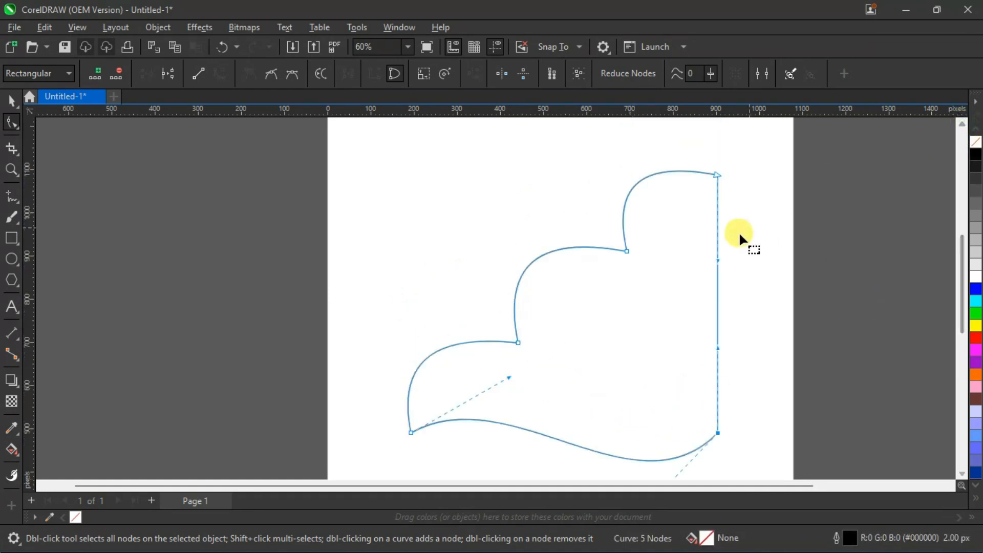
drag(717, 256, 661, 241)
drag(718, 348, 809, 389)
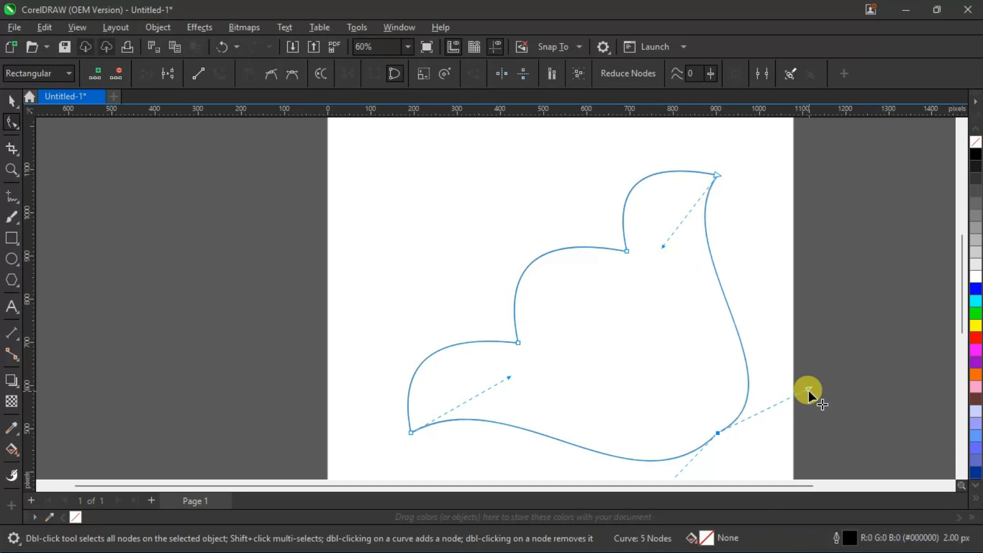
scroll(782, 328, down, 1)
drag(653, 486, 714, 483)
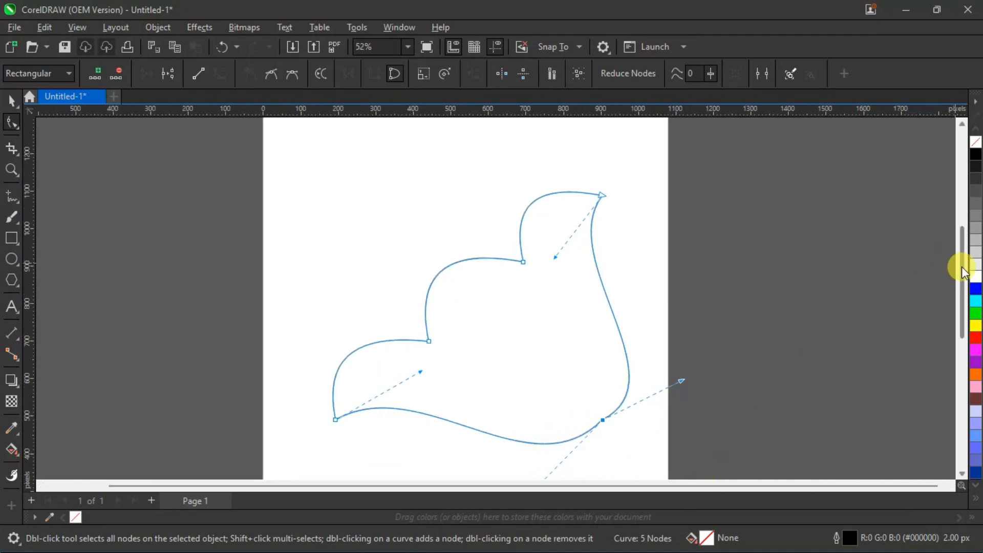
Scale the whole shape down to about 428 × 364 px and place it on the left half of the page.
drag(962, 266, 963, 278)
click(12, 101)
drag(474, 270, 435, 266)
drag(596, 403, 478, 312)
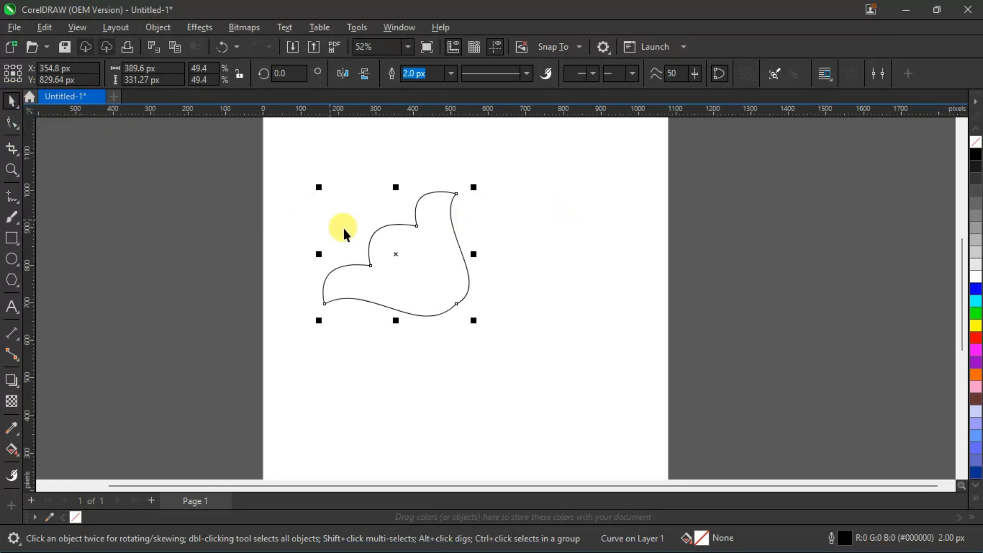
drag(421, 261, 473, 300)
drag(504, 342, 520, 355)
drag(486, 314, 462, 292)
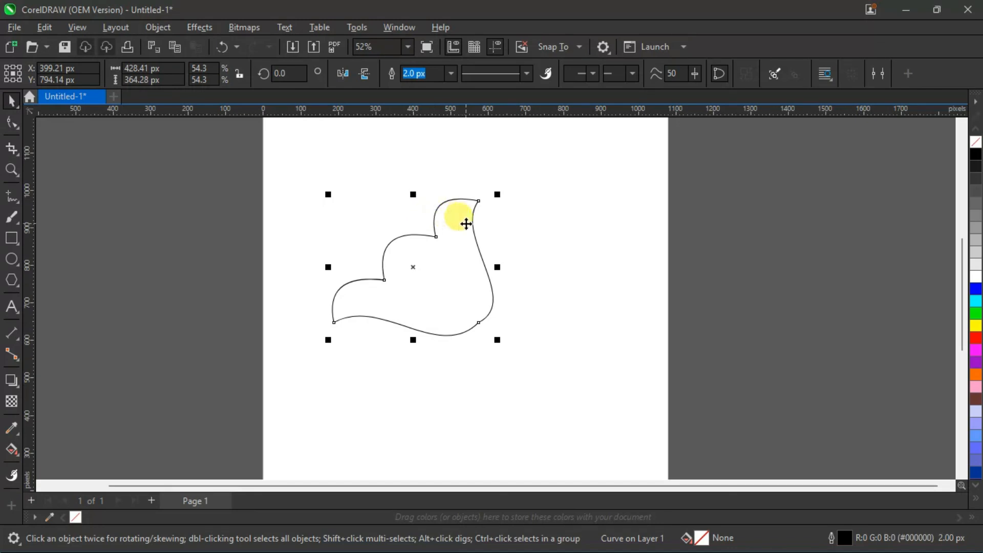
Create an enlarged duplicate of the shape, about 470 × 400 px, and offset it slightly up and to the left of the original.
drag(503, 196, 531, 187)
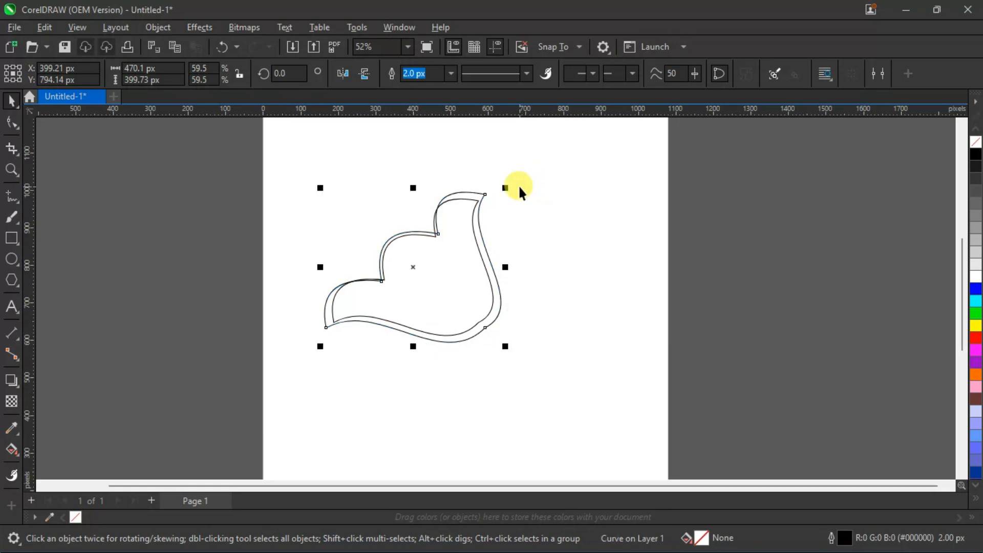
drag(433, 270, 429, 263)
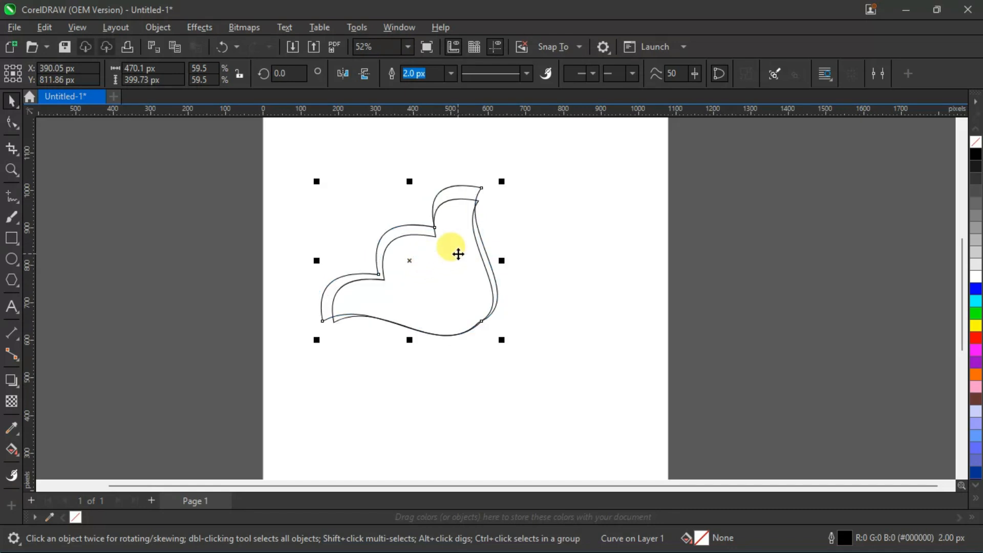
key(Left)
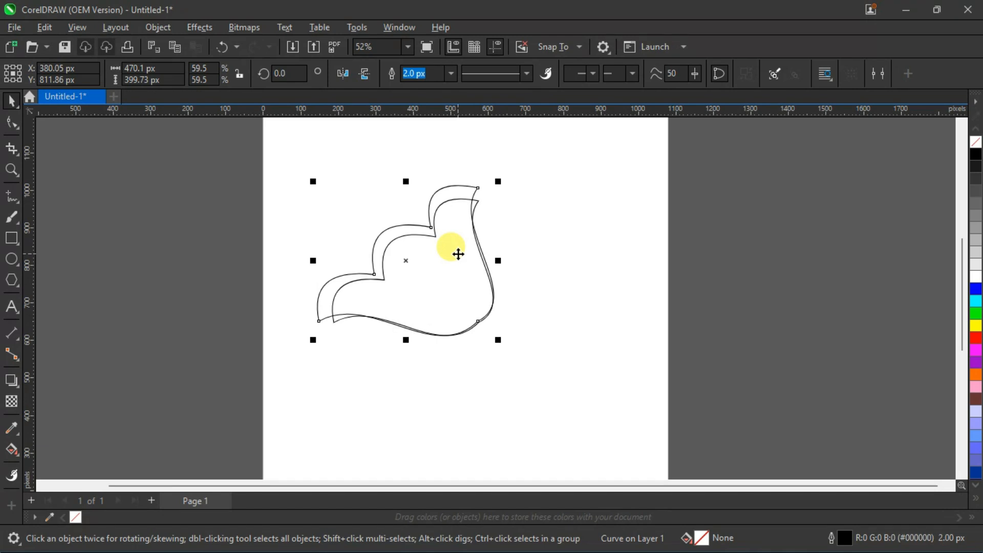
Fill the larger duplicate with red and the smaller original shape with yellow.
scroll(448, 222, up, 2)
click(604, 194)
click(444, 265)
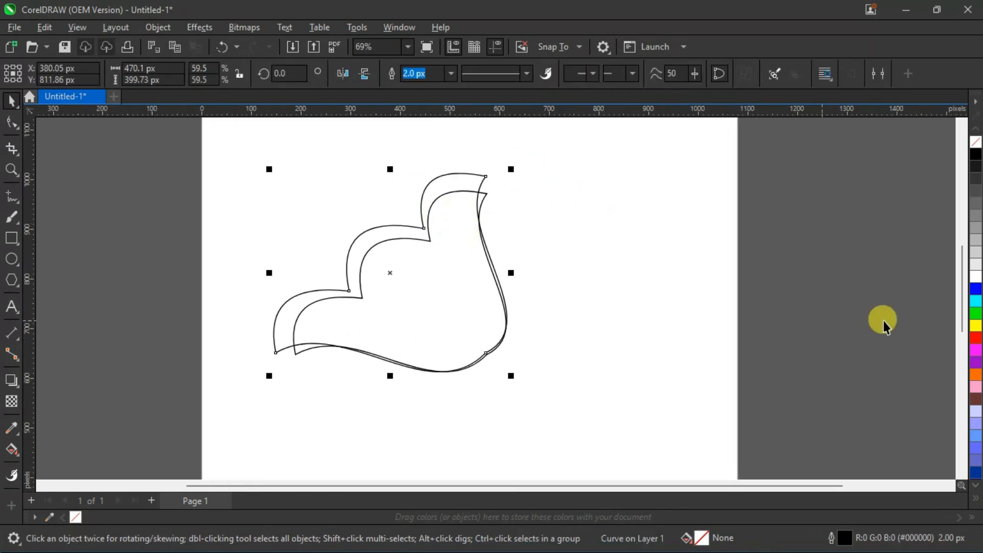
click(976, 338)
click(669, 275)
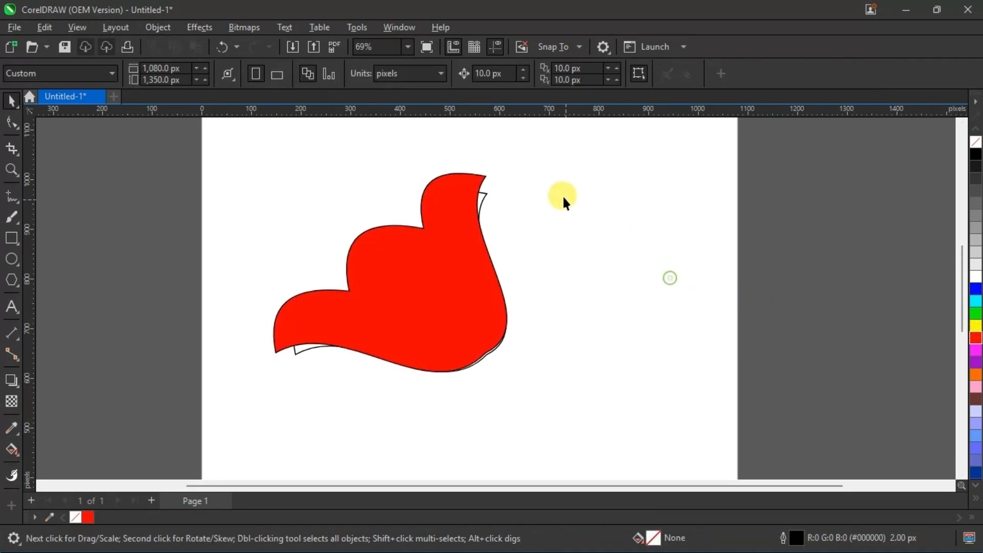
click(484, 194)
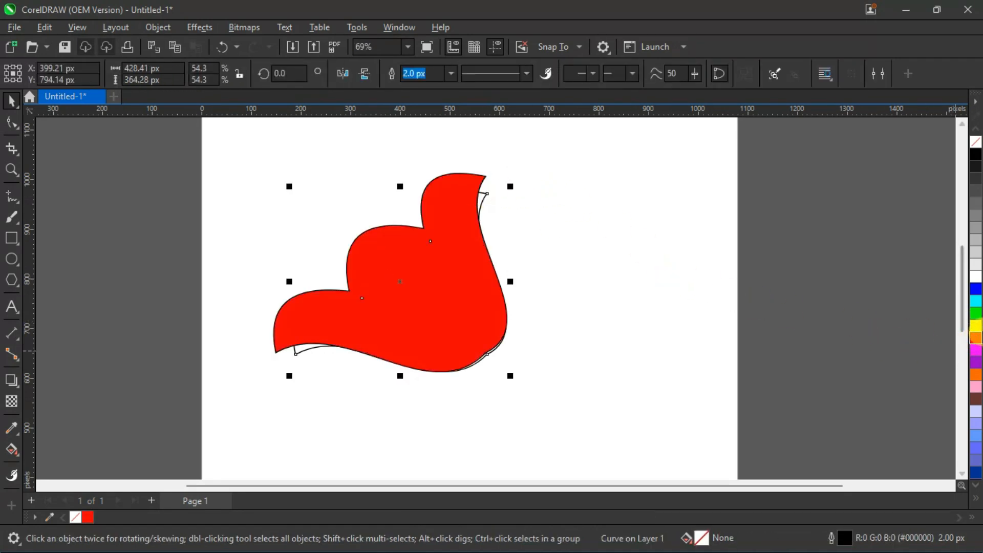
click(976, 326)
click(725, 302)
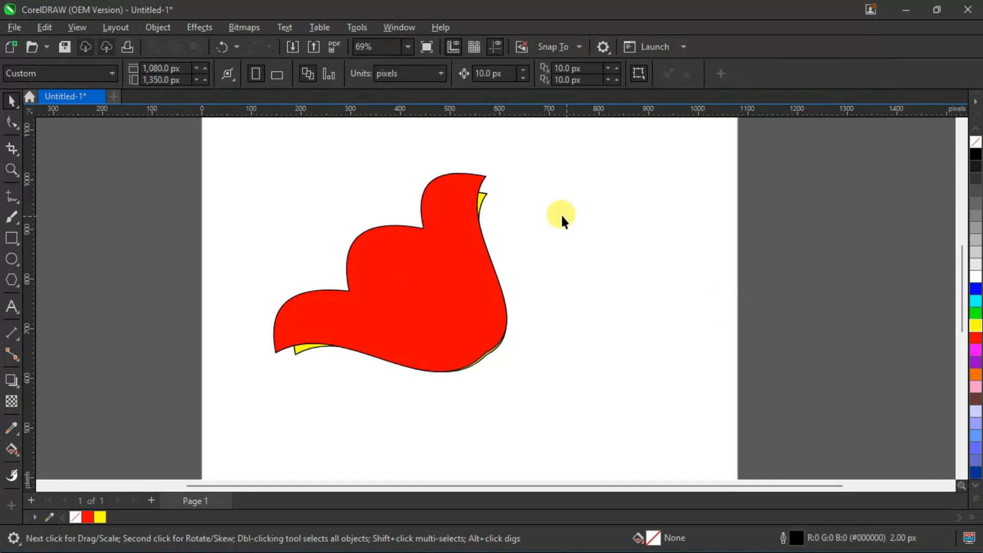
Bring the yellow shape to the front of the red one.
click(482, 195)
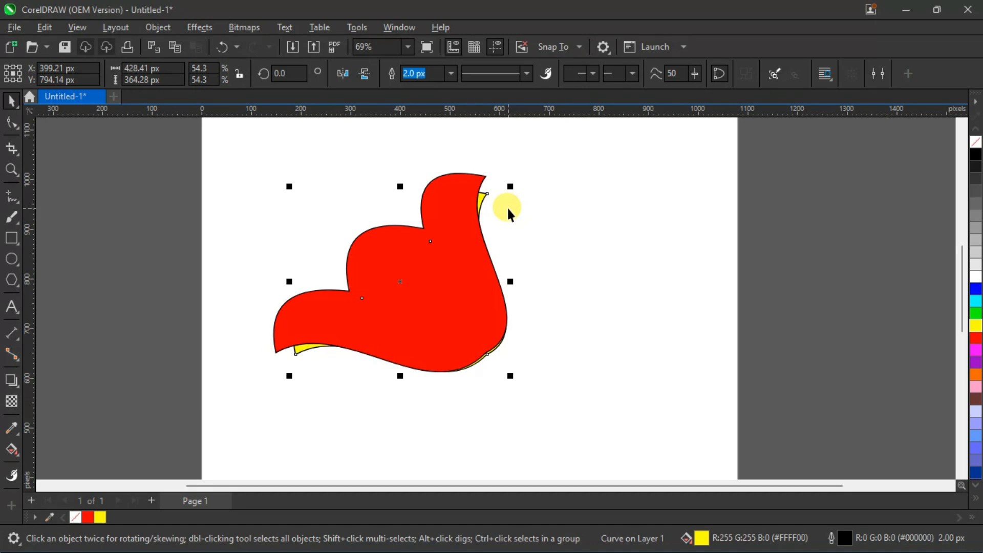
key(shift+Page_Up)
key(shift+Page_Down)
key(shift+Page_Up)
key(shift+Page_Down)
key(shift+Page_Up)
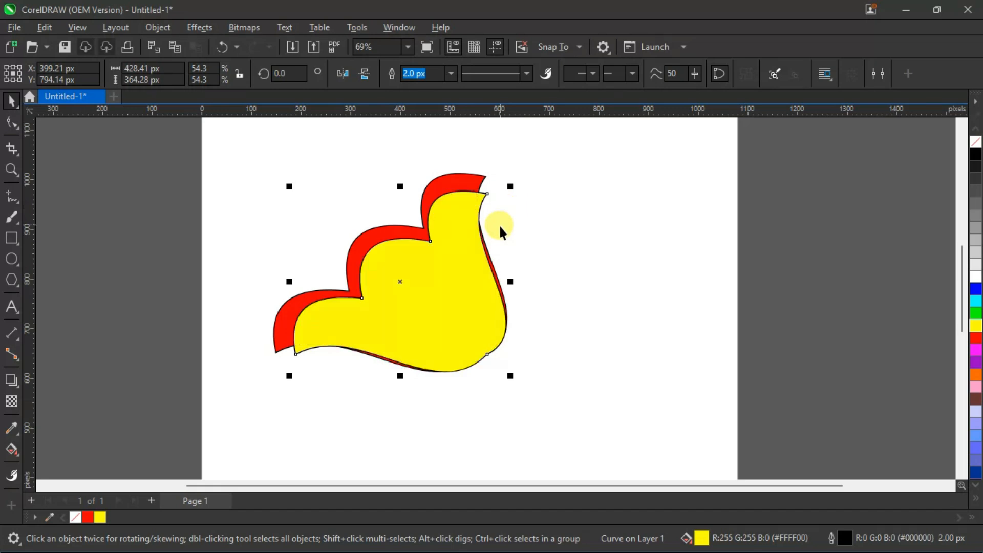
click(533, 225)
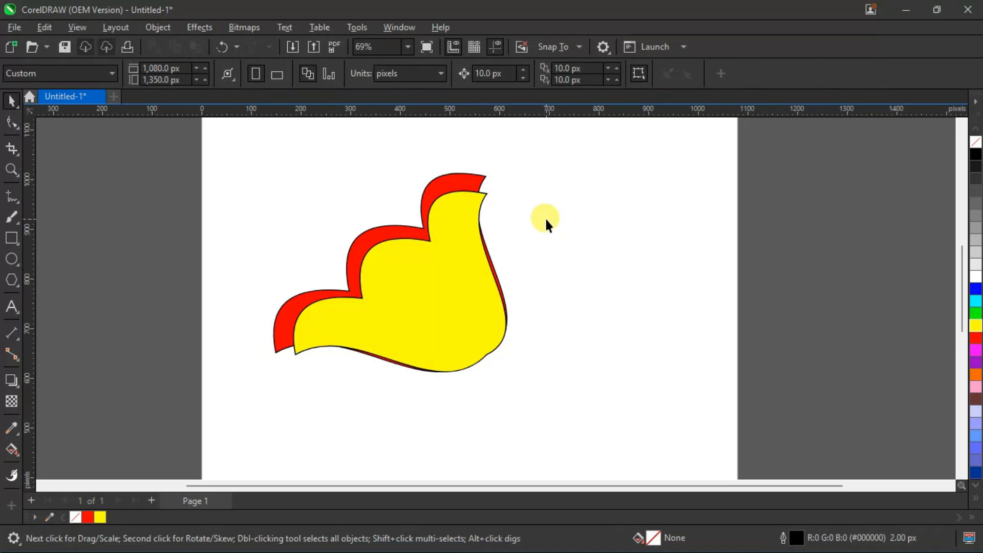
Select both shapes together and remove their outlines.
click(452, 271)
drag(244, 153, 461, 312)
drag(226, 137, 566, 423)
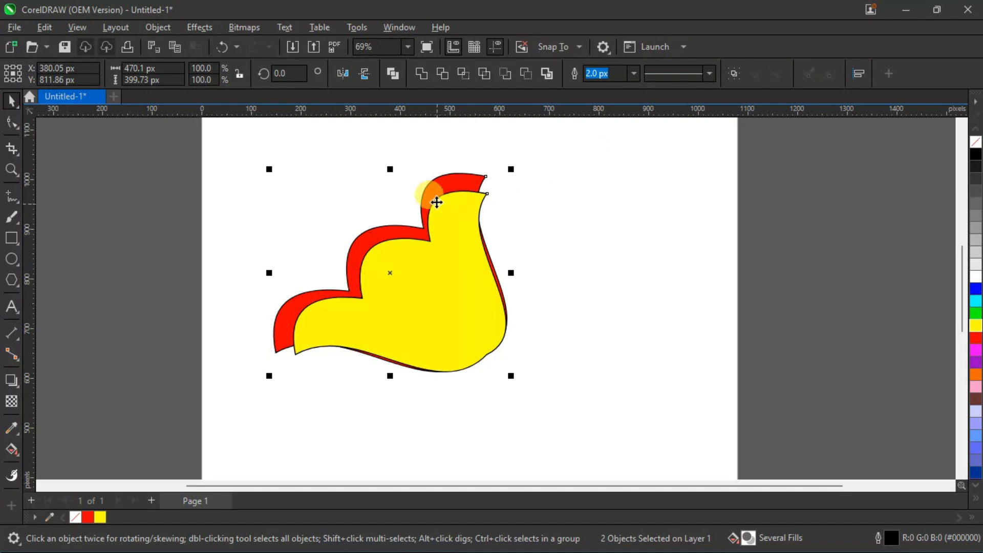
right_click(976, 143)
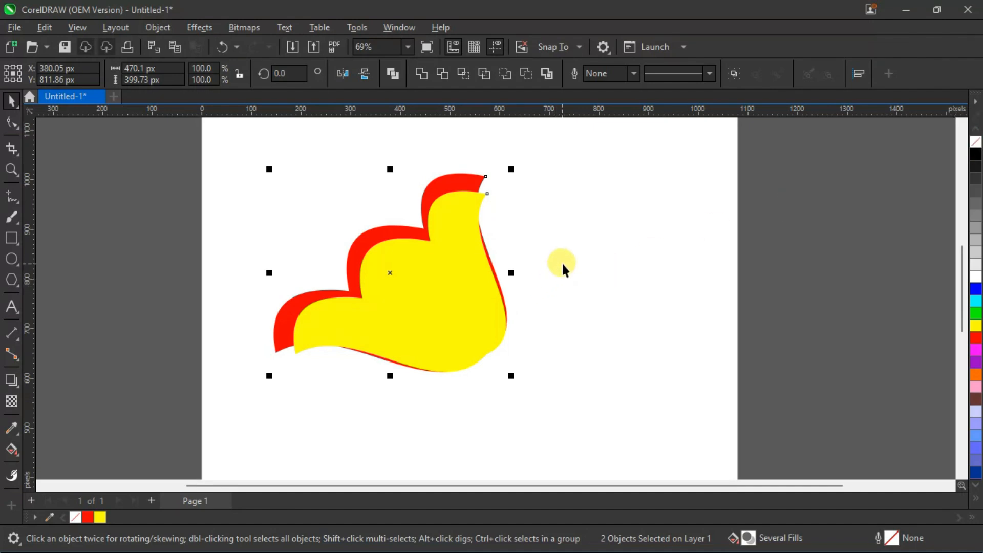
click(575, 268)
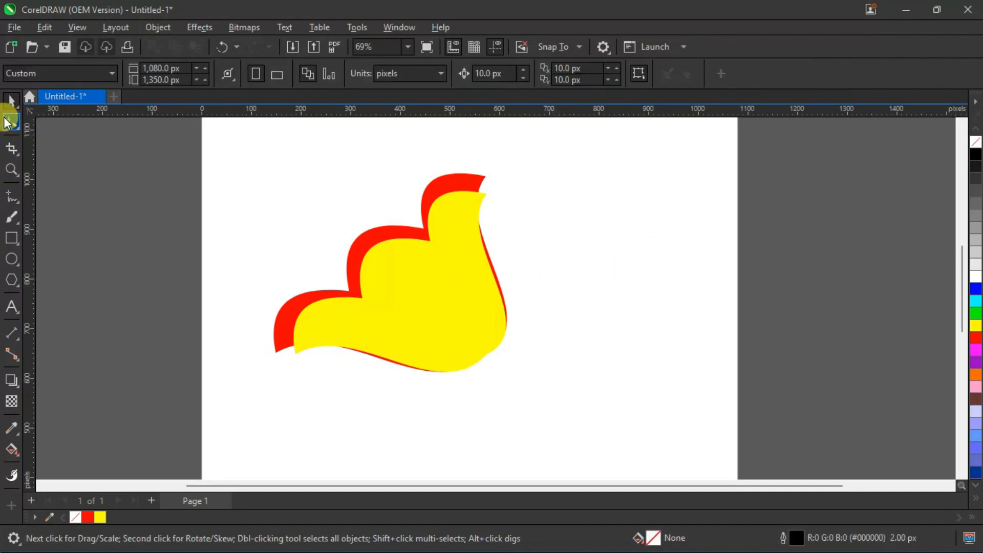
Move the yellow shape's top tip node and lower-left tip node onto the matching tips of the red shape.
click(414, 245)
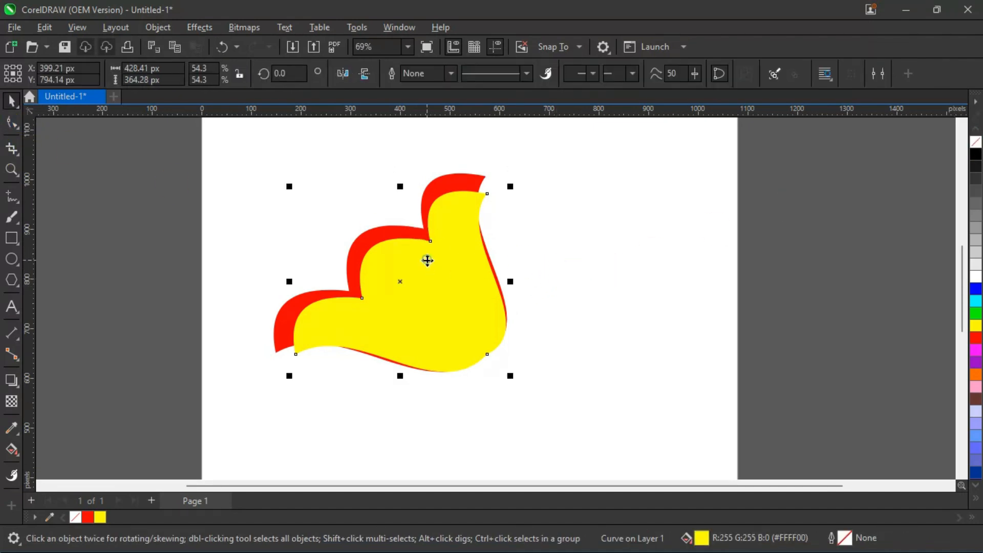
click(11, 123)
scroll(463, 198, up, 1)
scroll(463, 198, up, 1)
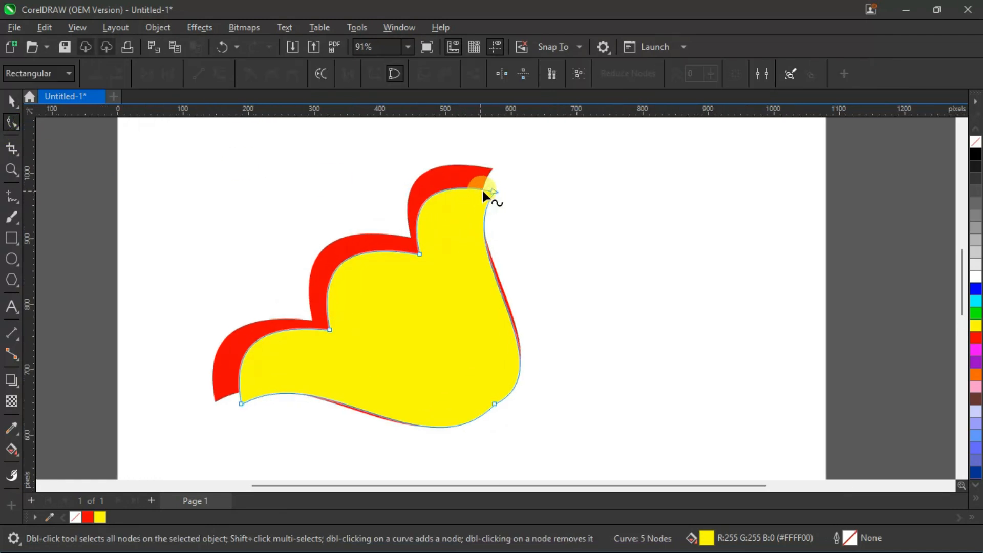
drag(492, 189, 492, 168)
drag(241, 403, 214, 400)
click(630, 311)
click(11, 100)
click(212, 186)
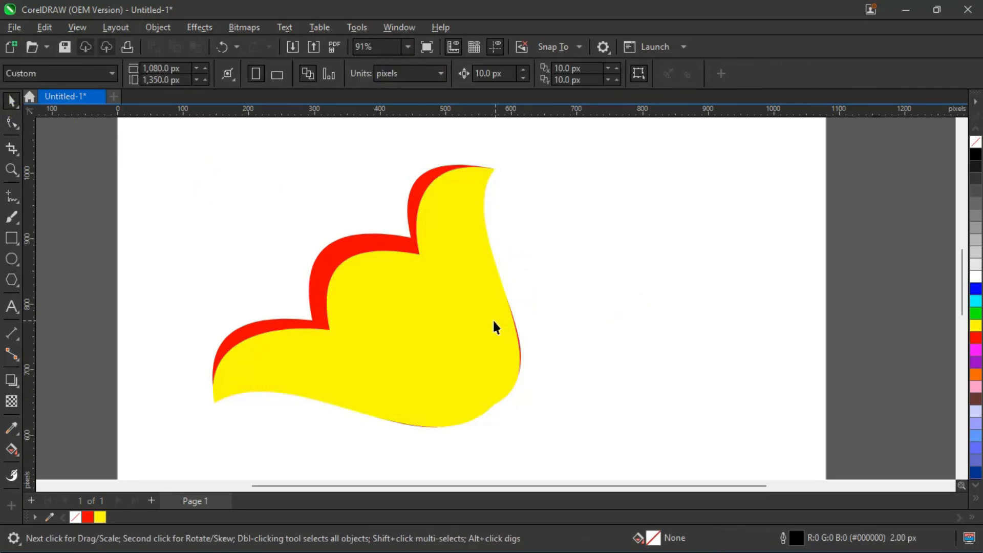
Adjust the upper curve handle of the yellow shape's lower-right node to pull its right bulge slightly inward.
click(512, 337)
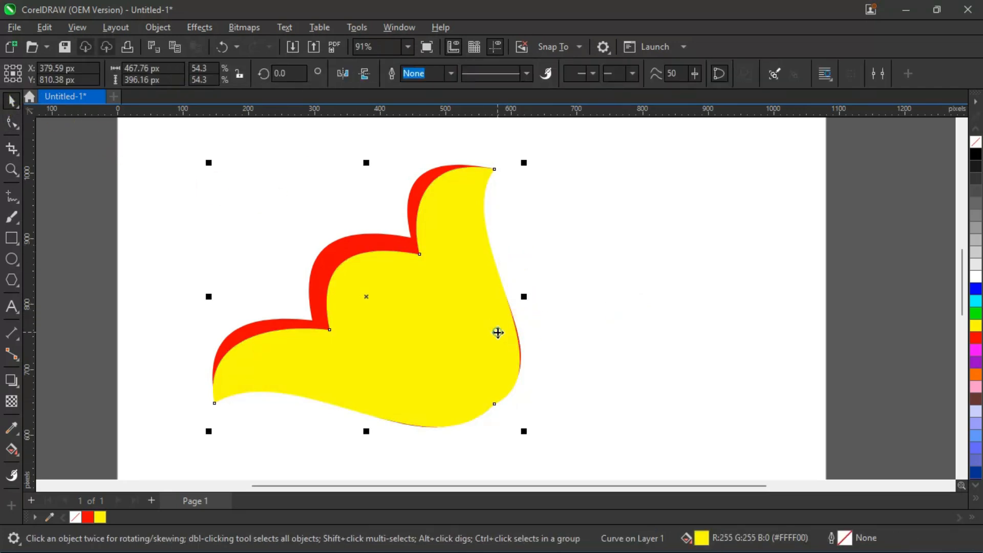
click(11, 123)
click(493, 169)
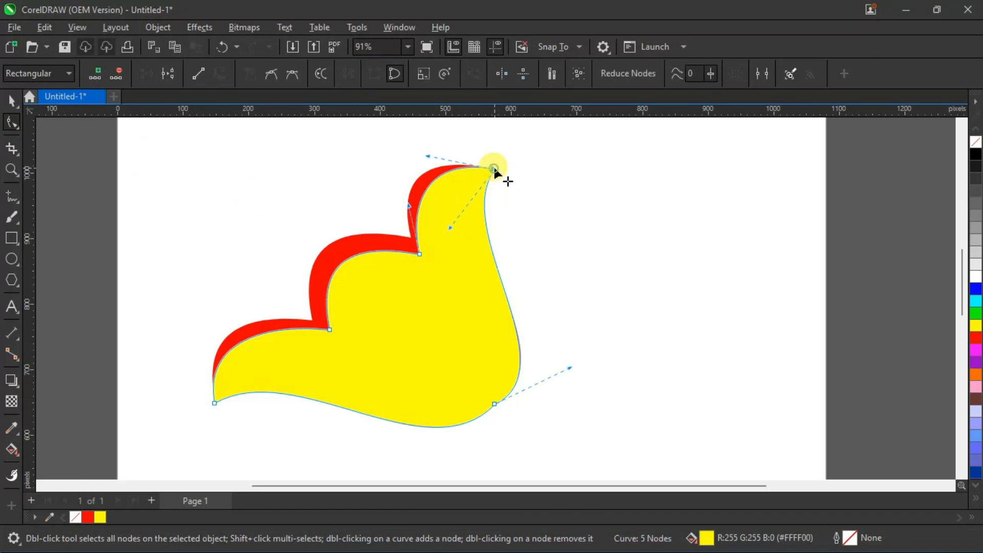
drag(570, 367, 571, 355)
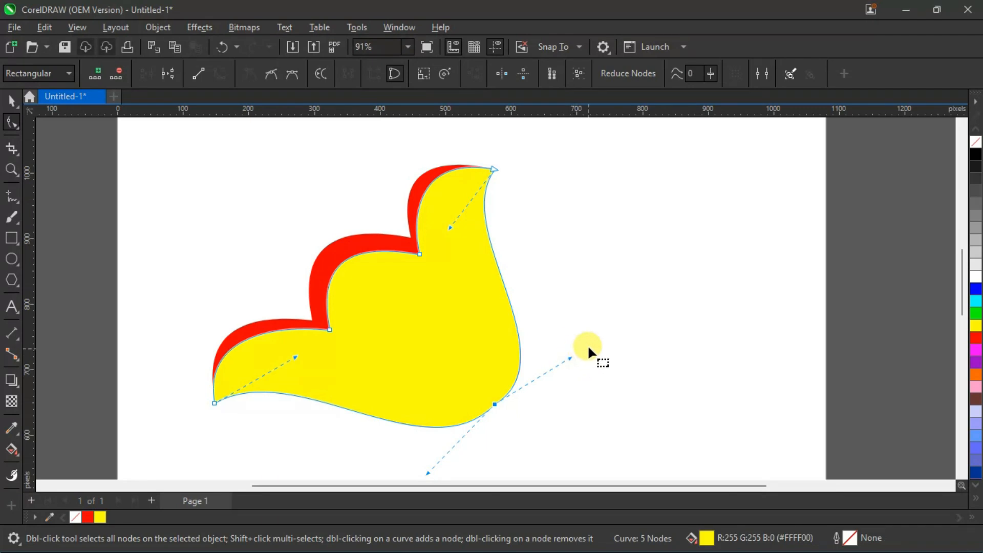
click(588, 345)
click(11, 100)
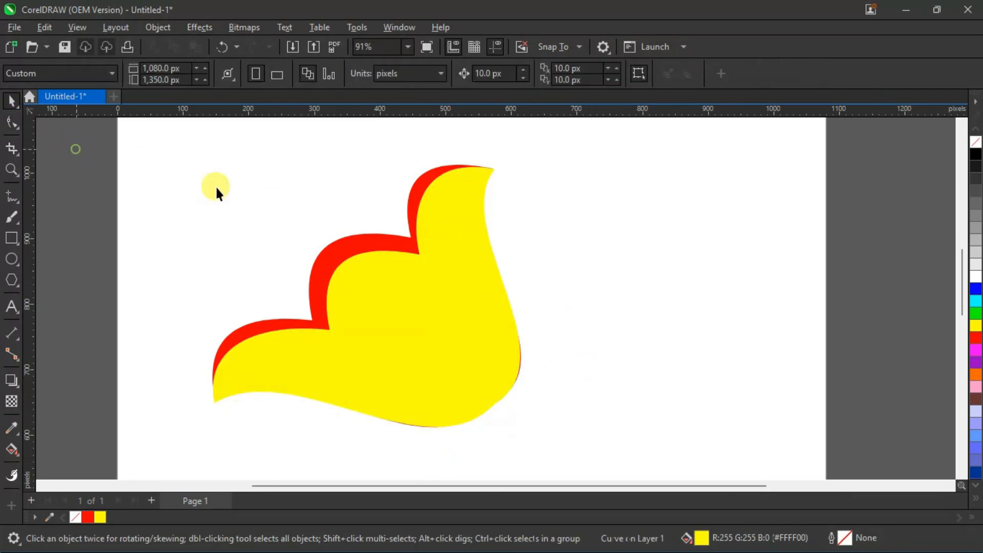
Select the red and yellow shapes together and move them toward the upper-left corner of the page.
scroll(501, 312, down, 2)
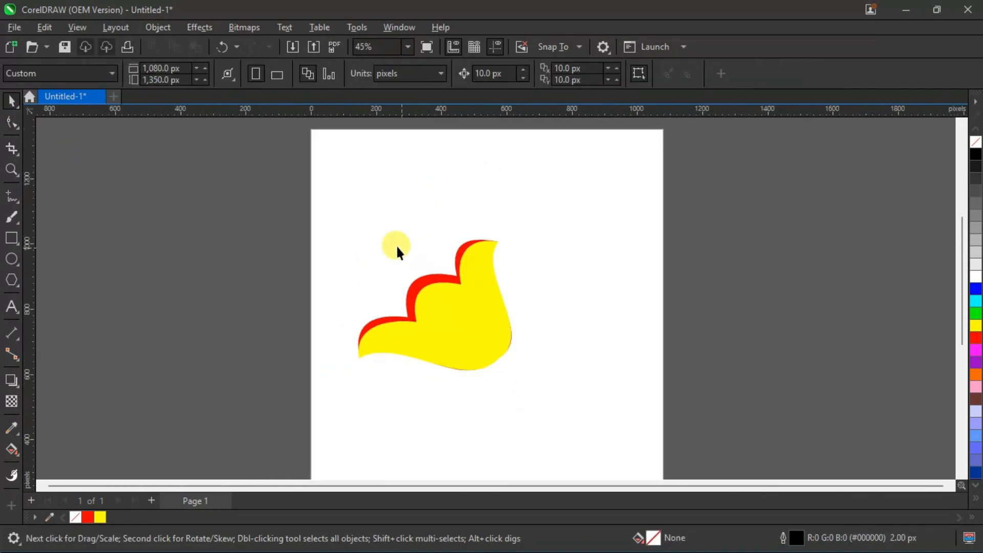
drag(294, 209, 583, 399)
drag(482, 329, 448, 255)
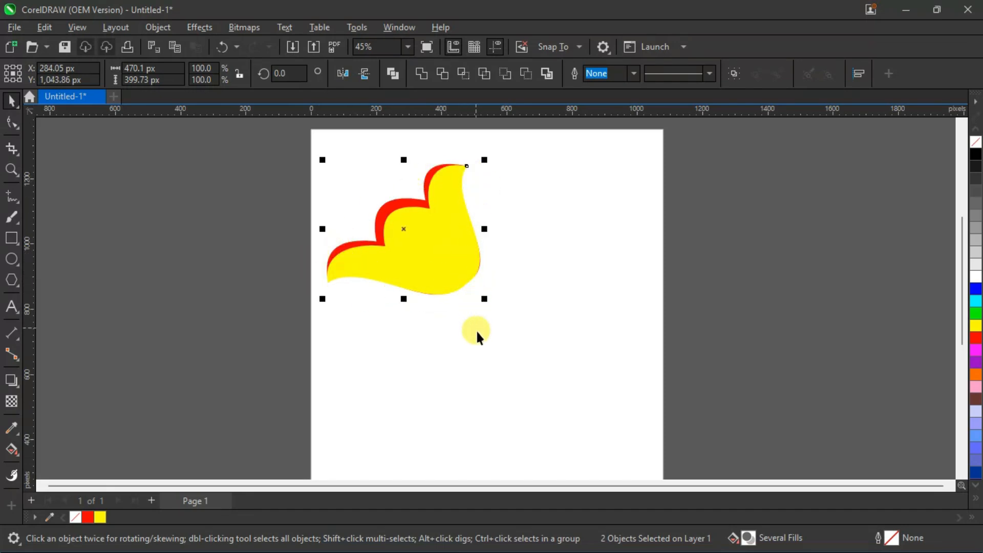
Draw a tall, narrow rectangle about 75 × 777 px outside the page, to its left.
click(10, 238)
drag(145, 149, 171, 402)
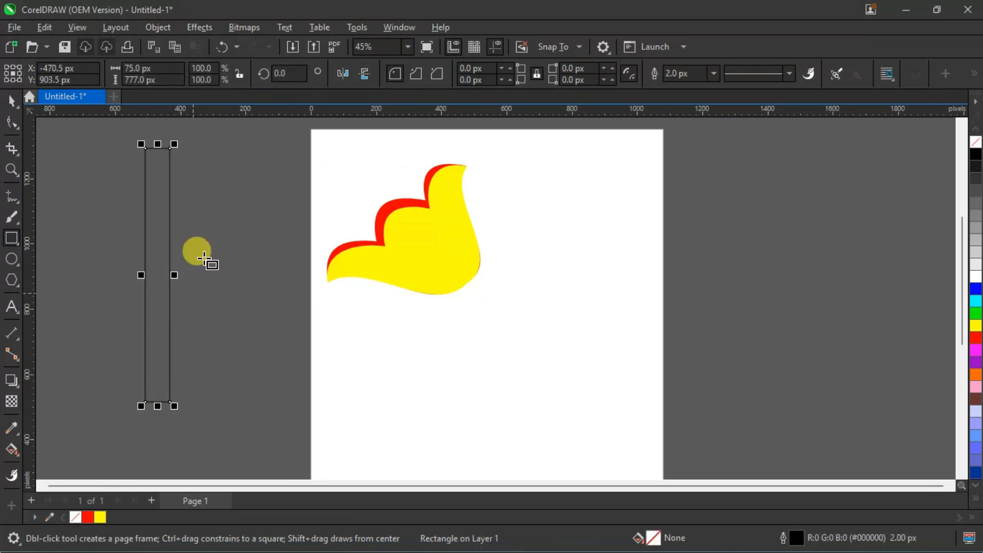
Convert the tall rectangle to curves and move its two upper nodes diagonally onto the page, beside the red and yellow shape.
click(11, 123)
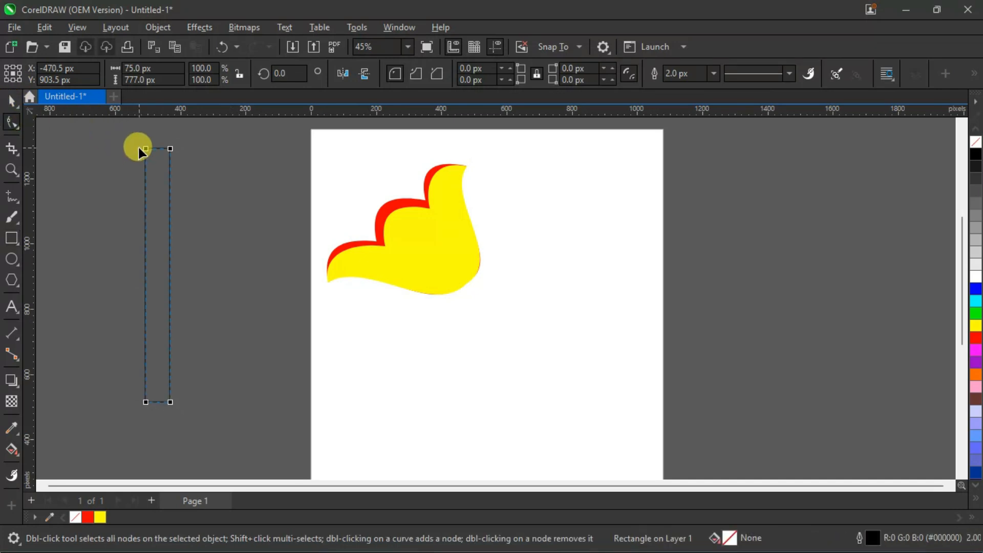
click(975, 73)
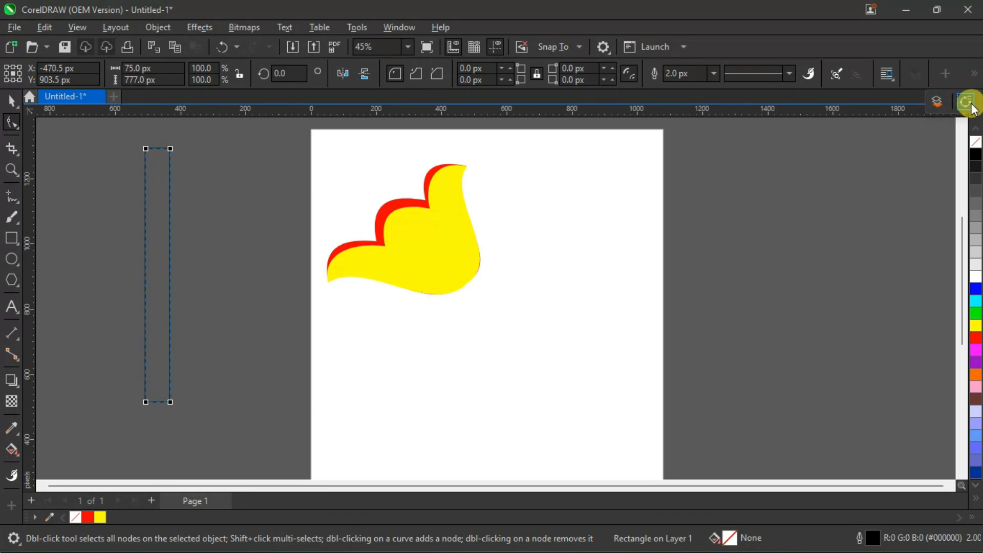
click(969, 104)
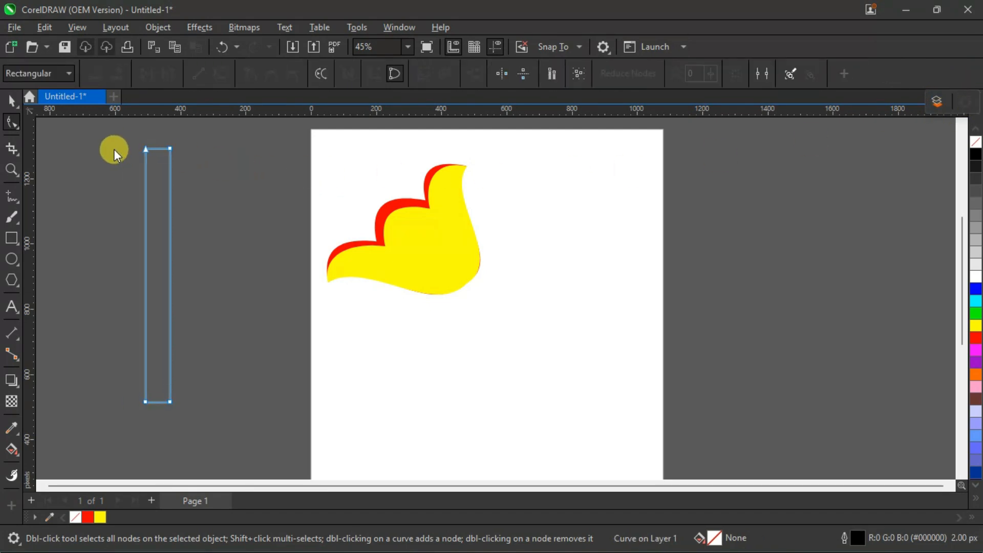
drag(116, 133, 426, 168)
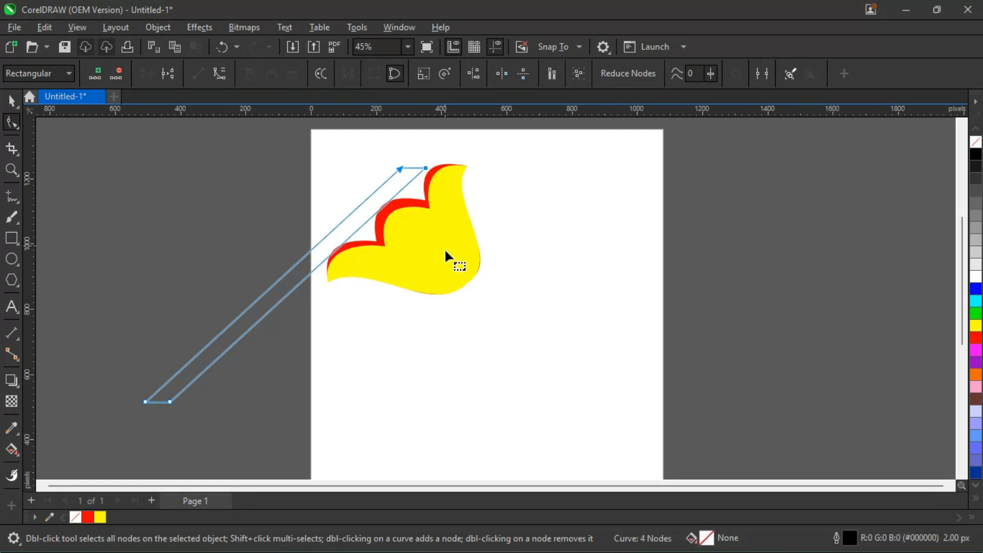
Convert the slanted strip's straight segments to curves and move its two upper nodes back outside the page, forming an S-shaped band.
click(167, 175)
drag(69, 127, 445, 421)
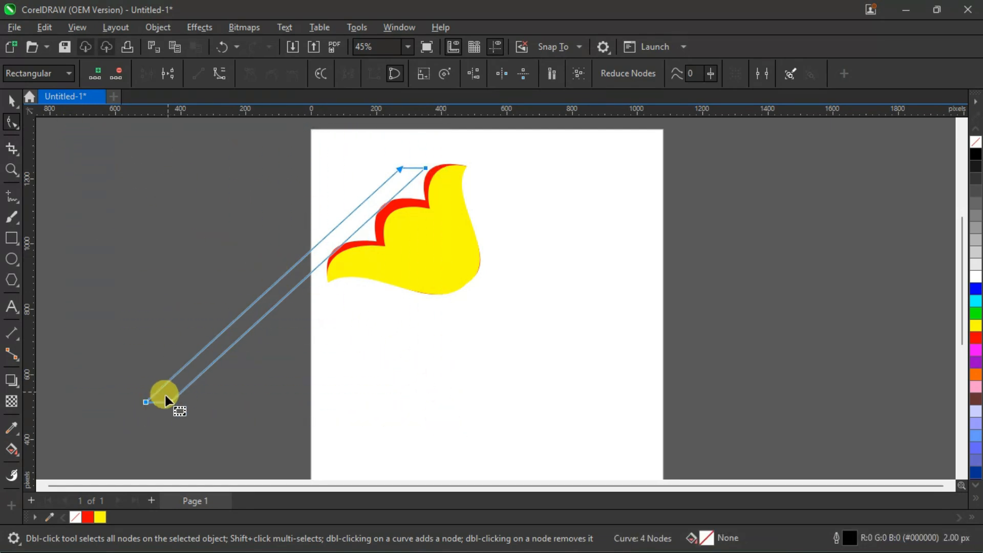
click(215, 72)
click(360, 151)
drag(407, 162, 144, 160)
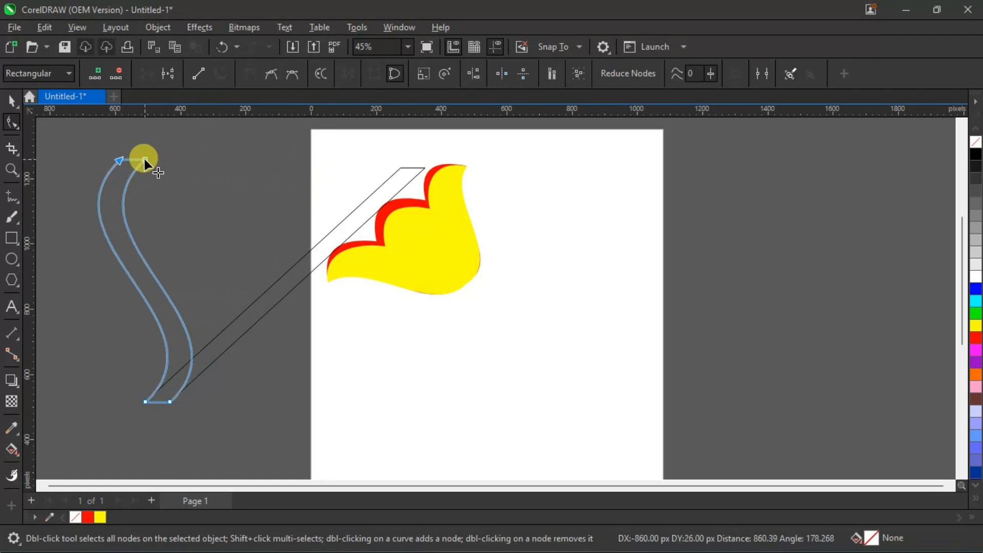
drag(143, 160, 144, 160)
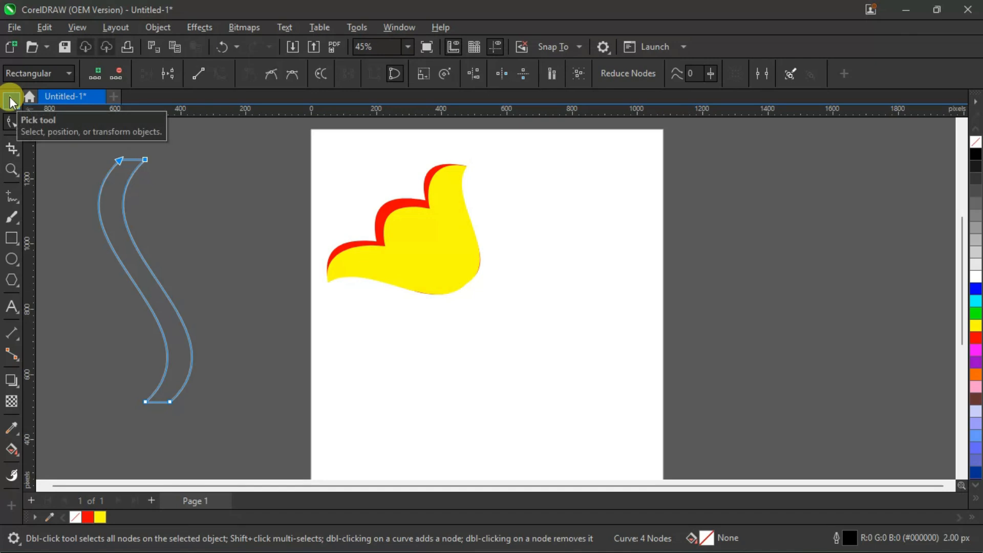
Shift the S-shaped band's upper-right node slightly inward to narrow its upper end, and deselect the band.
click(148, 155)
drag(144, 159, 136, 158)
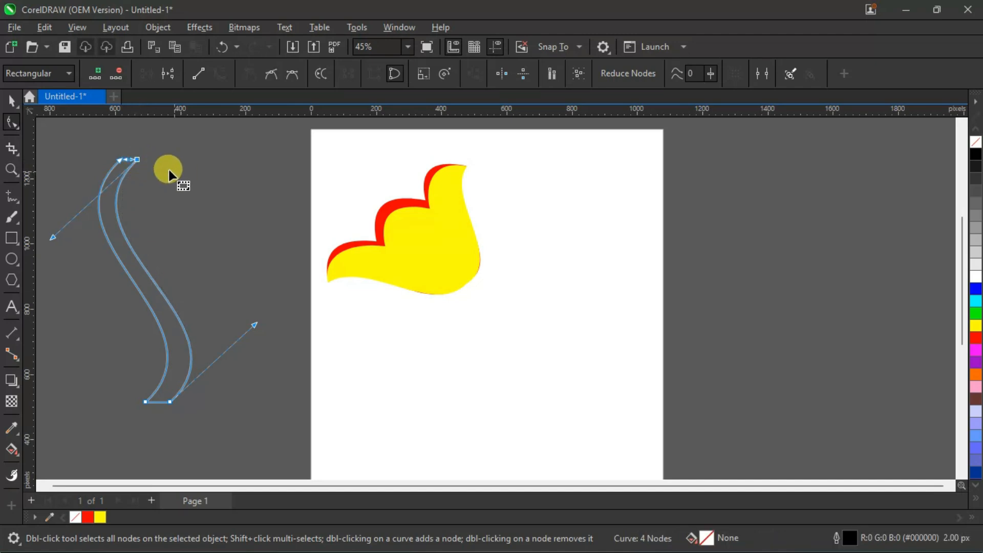
click(17, 102)
click(23, 100)
click(176, 191)
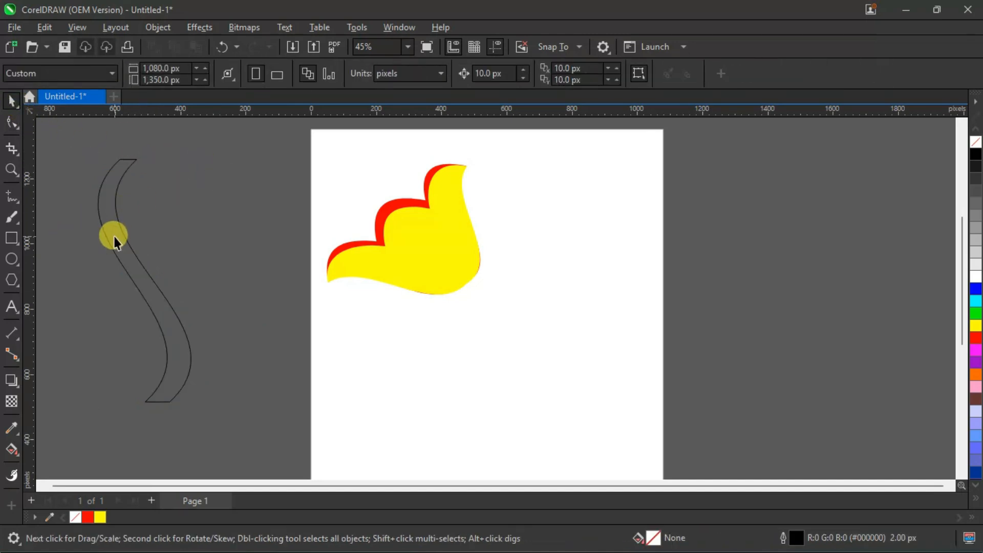
Move the S-shaped band closer to the page, and give it a dark green fill (#009A3D) with no outline.
drag(114, 235, 193, 256)
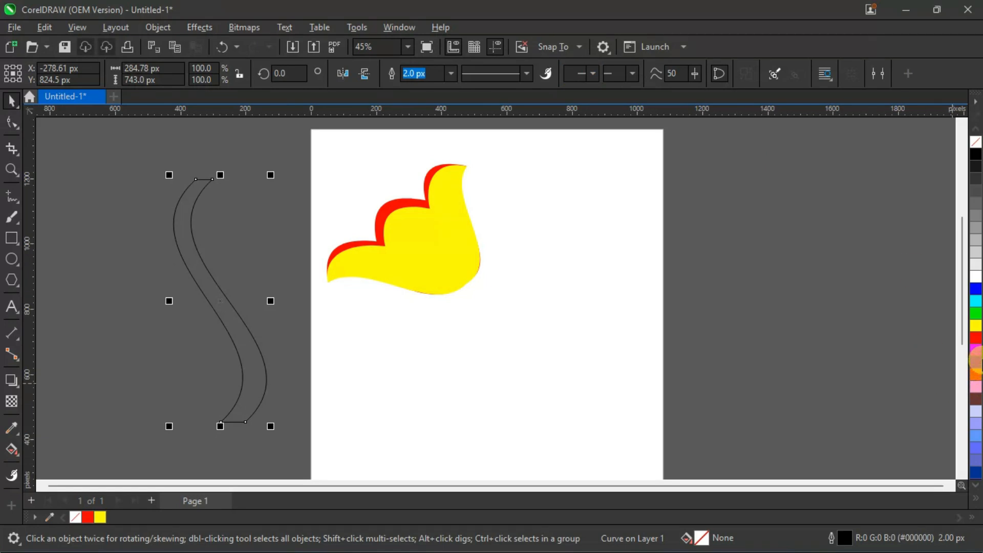
click(977, 313)
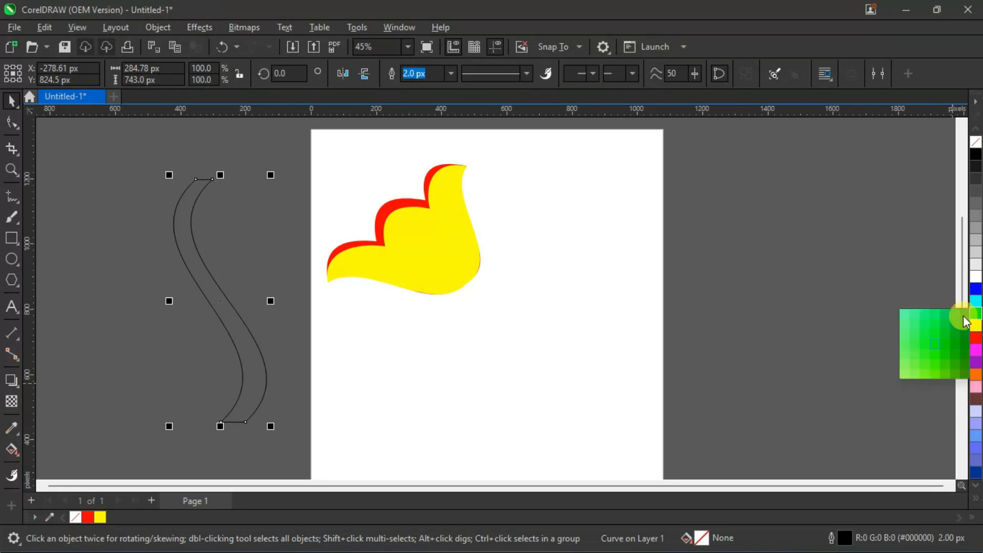
click(966, 315)
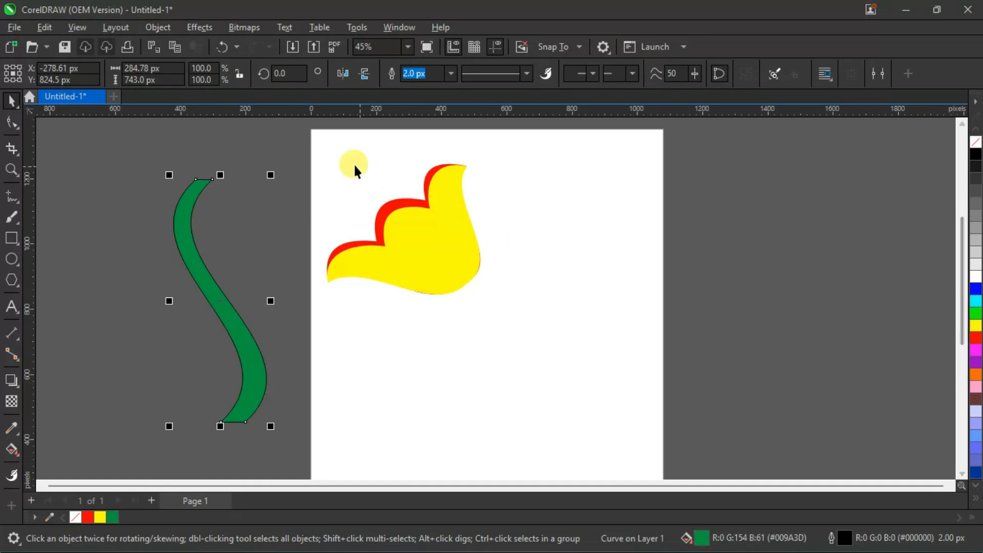
right_click(976, 143)
Mirror the green stem horizontally and place it behind the flower, joining it at the flower's lower-right edge.
drag(205, 278, 469, 358)
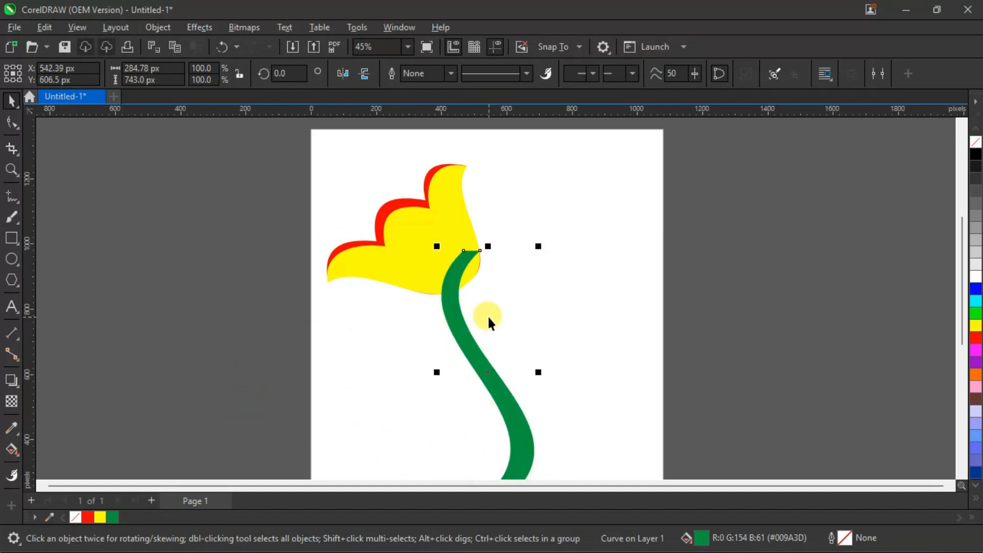
click(342, 71)
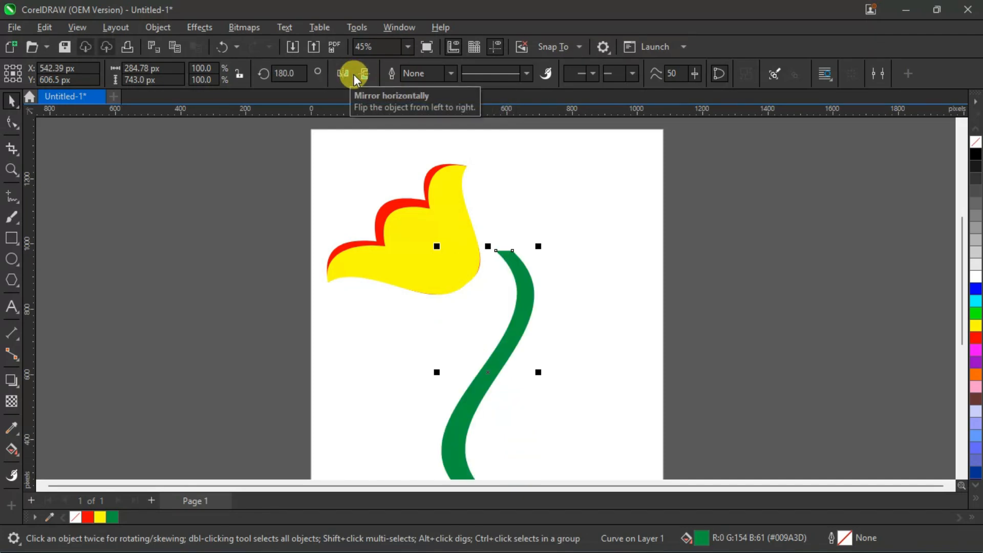
drag(510, 269, 479, 291)
click(478, 290)
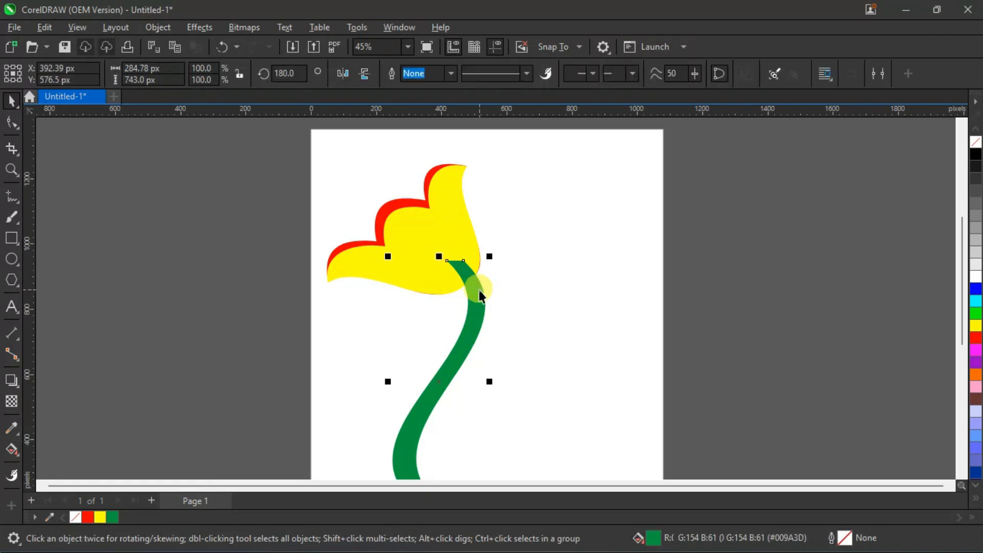
key(shift+Page_Down)
click(522, 275)
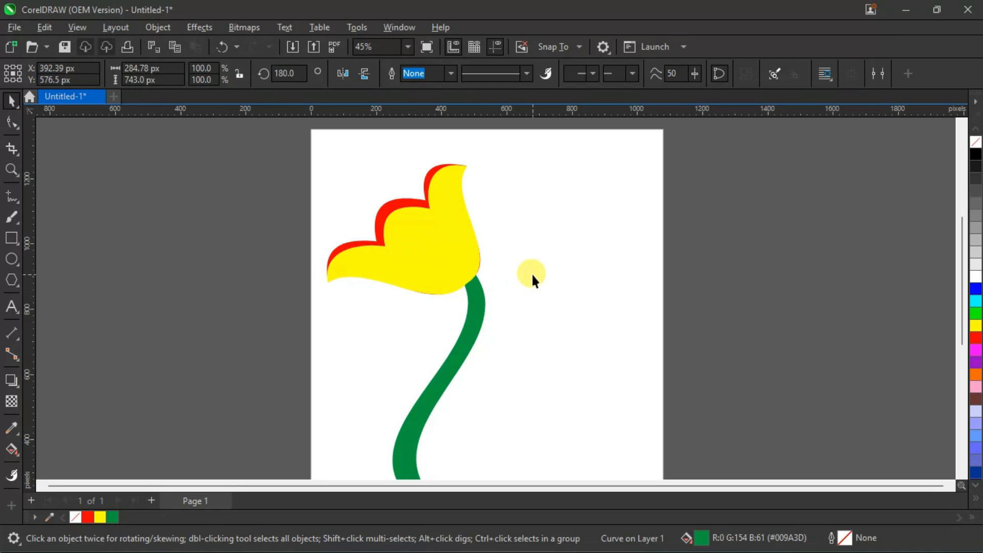
Move the flower and its stem together partly past the page's left edge, and group the three objects.
scroll(502, 243, down, 1)
drag(315, 158, 549, 449)
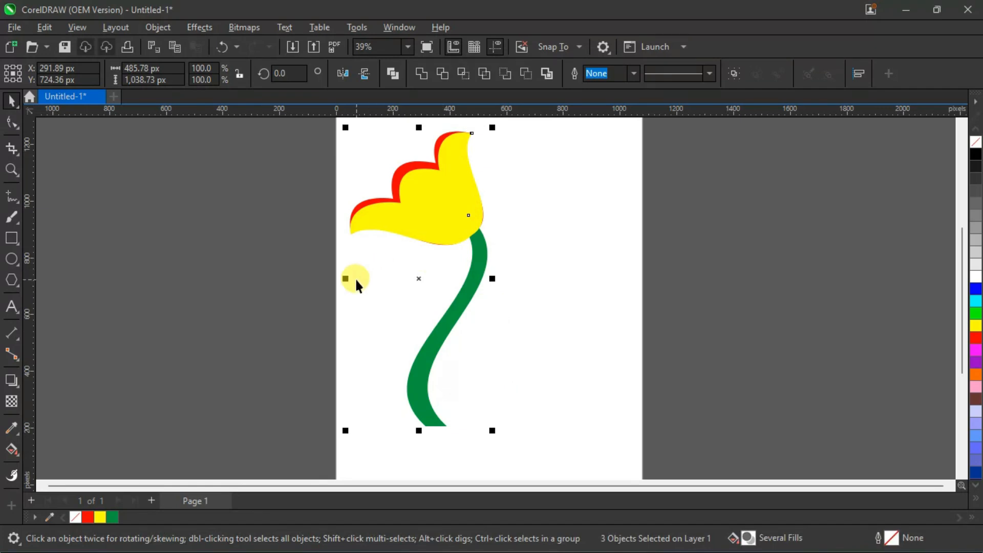
drag(451, 194, 366, 194)
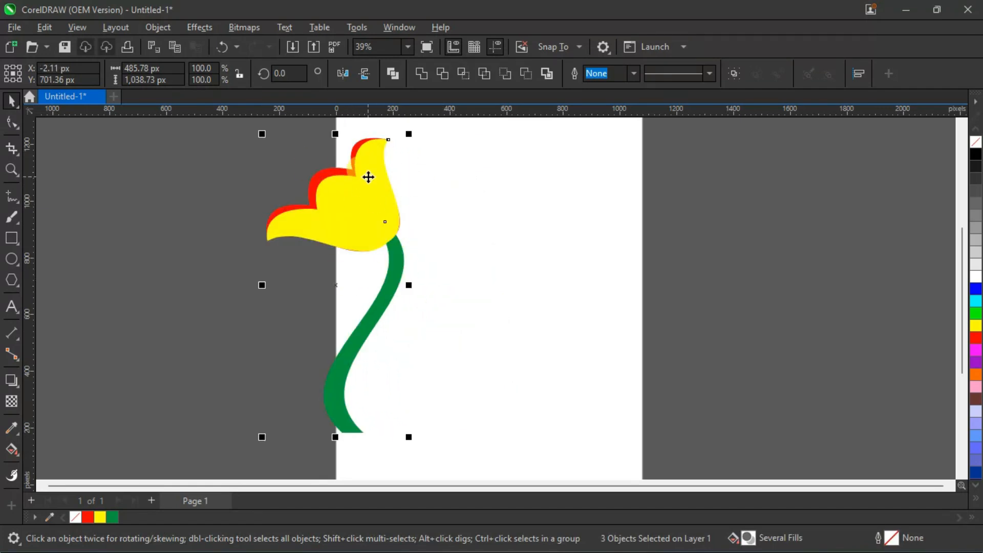
key(ctrl+g)
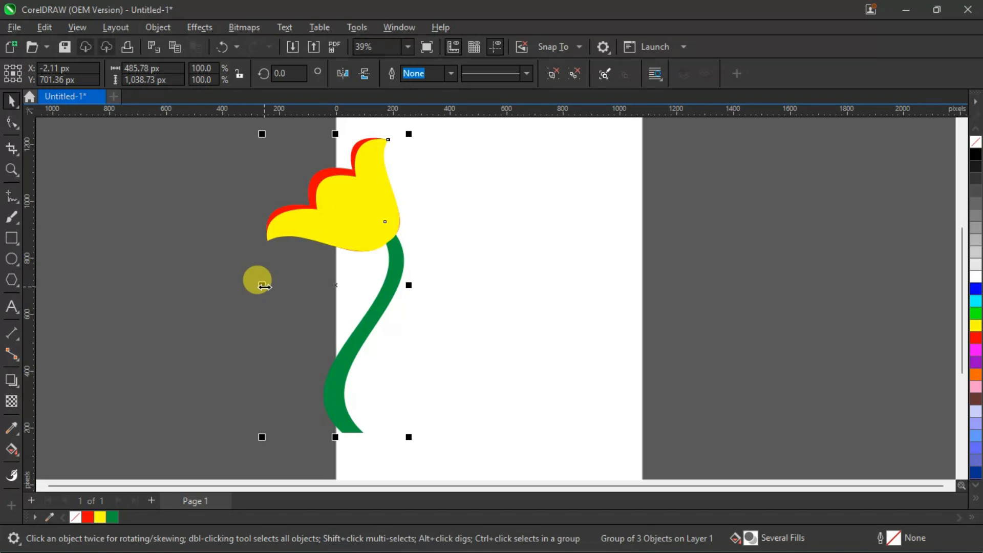
Create a horizontally mirrored copy of the flower group on its right side, and move both groups to the middle of the page.
drag(263, 286, 454, 309)
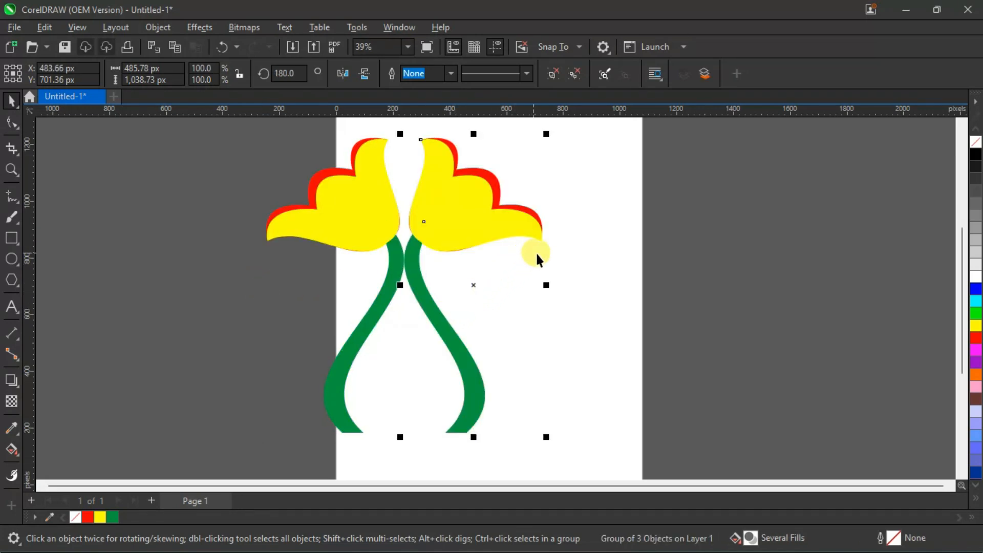
click(582, 233)
drag(232, 128, 595, 453)
drag(487, 235, 569, 234)
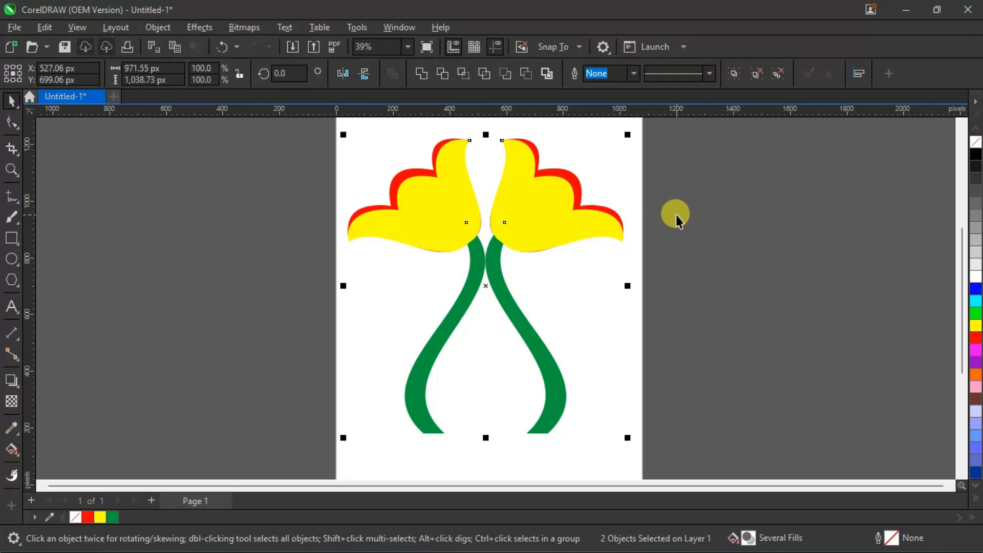